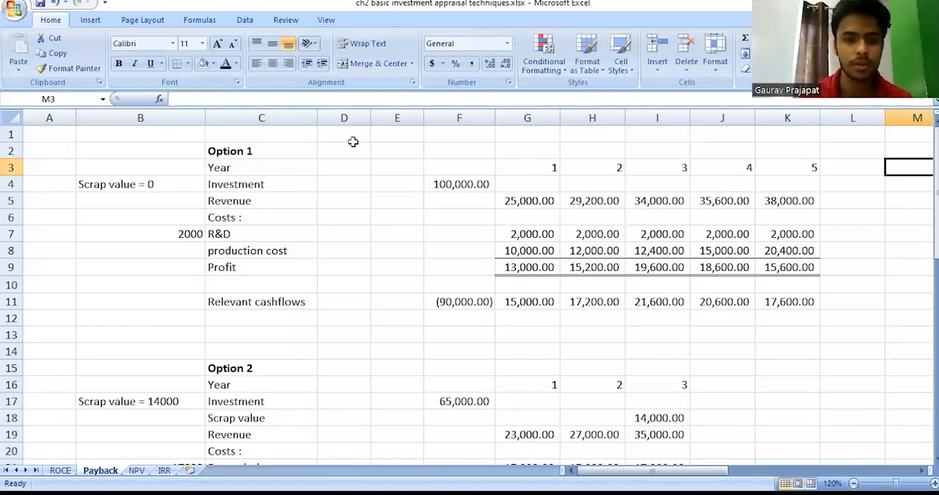
Look over the three investment options on the Payback sheet and highlight Option 1's relevant cashflows row.
drag(278, 160, 311, 311)
drag(294, 152, 748, 363)
scroll(748, 363, down, 12)
scroll(749, 363, up, 11)
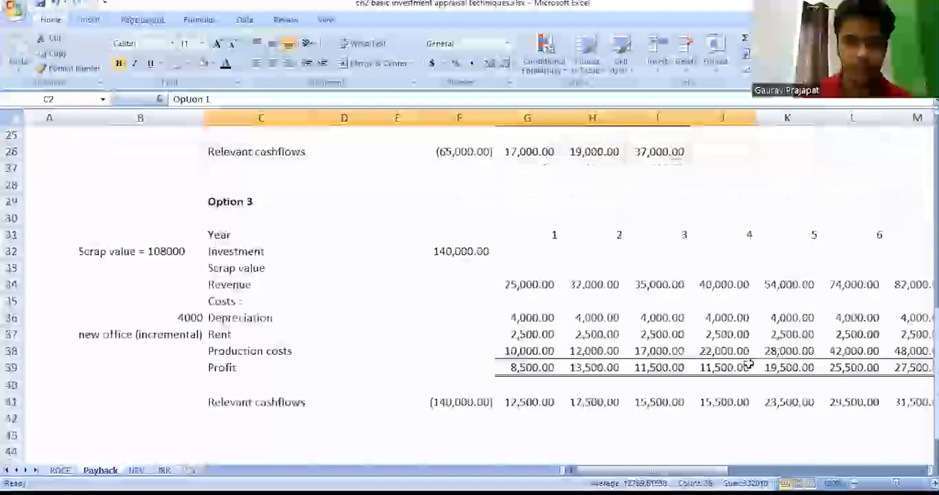
scroll(795, 289, up, 1)
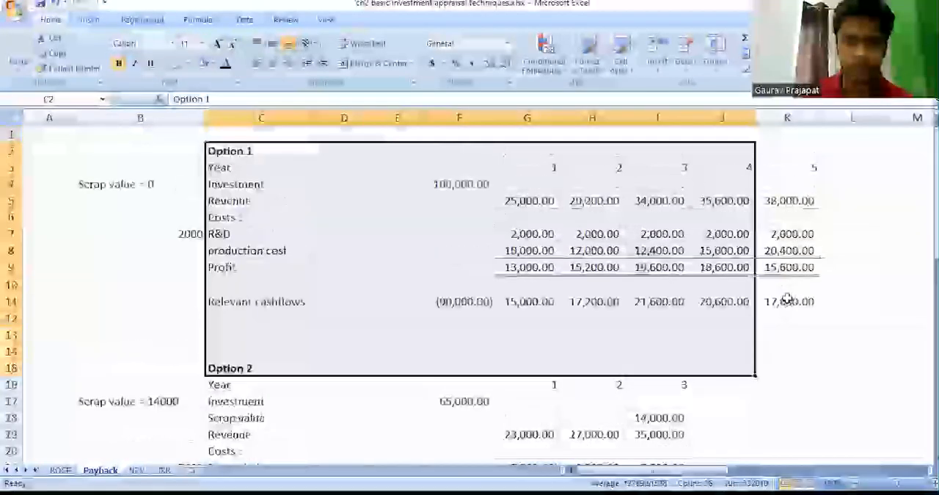
click(785, 300)
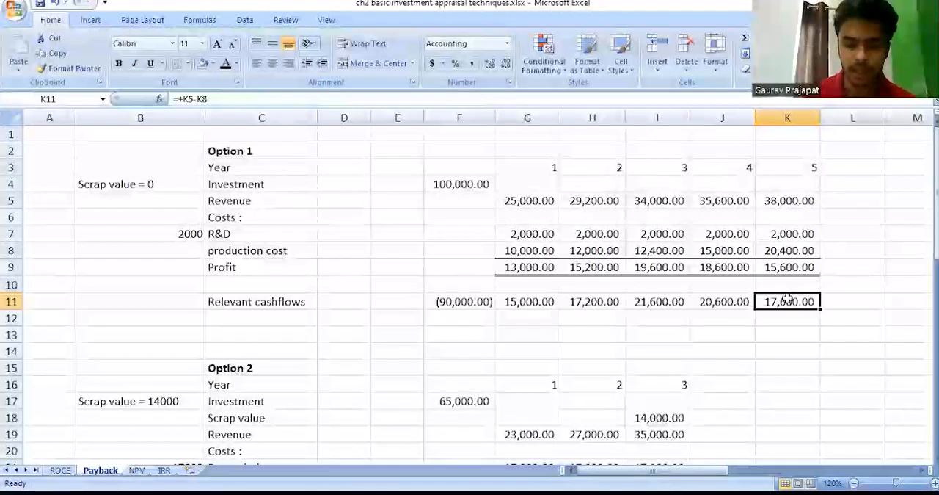
key(ctrl+shift+Left)
key(ctrl+shift+Left)
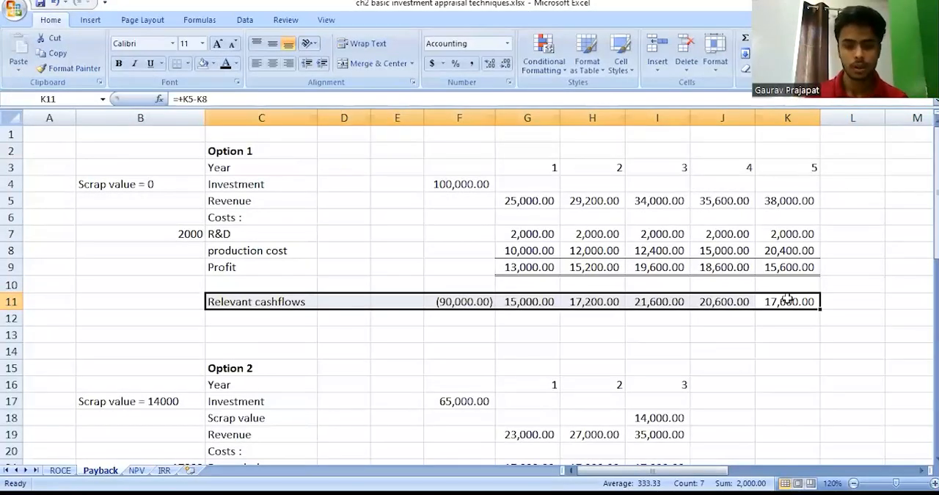
Examine Option 1's initial investment in cell F4.
key(Up)
key(Up)
key(Up)
key(Up)
key(Left)
key(Left)
key(Left)
key(Left)
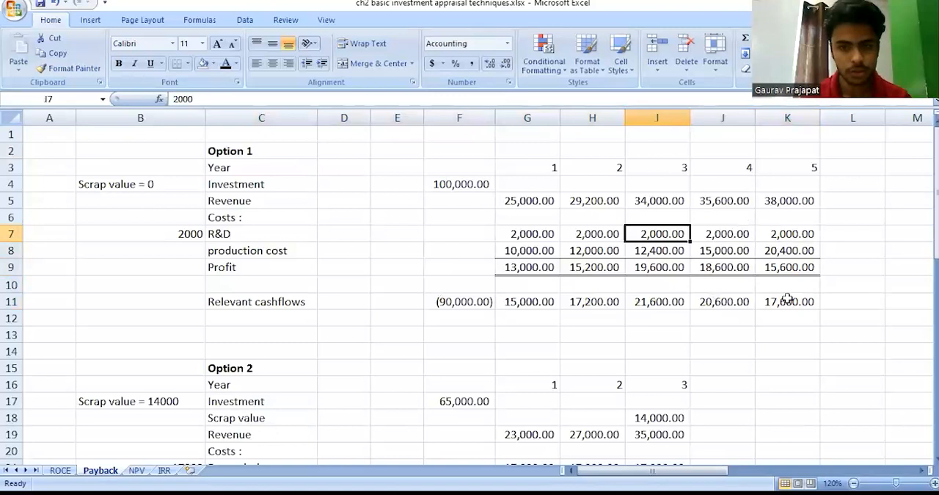
key(Left)
key(Left)
key(Up)
key(Up)
key(Up)
key(Right)
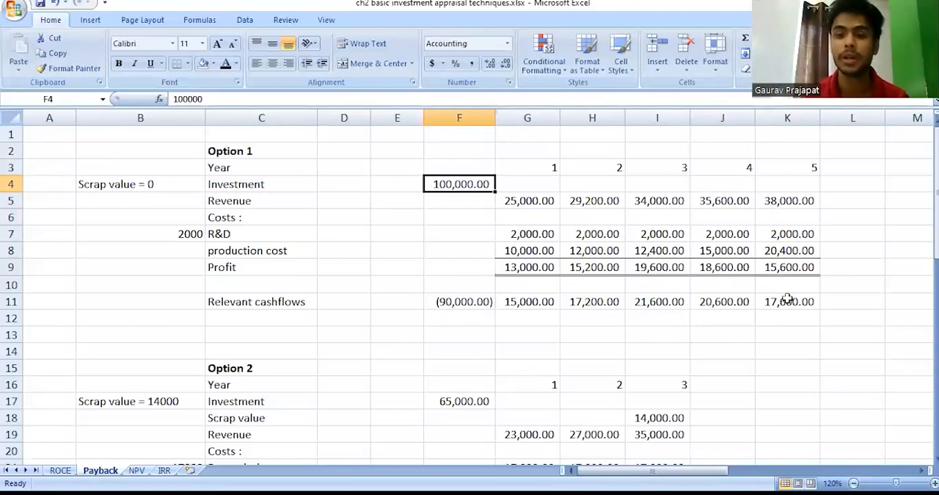
Highlight Option 1's R&D costs for years 1 to 5 in G7:K7 to examine them.
key(Down)
key(Down)
key(Down)
key(Down)
key(Right)
key(Up)
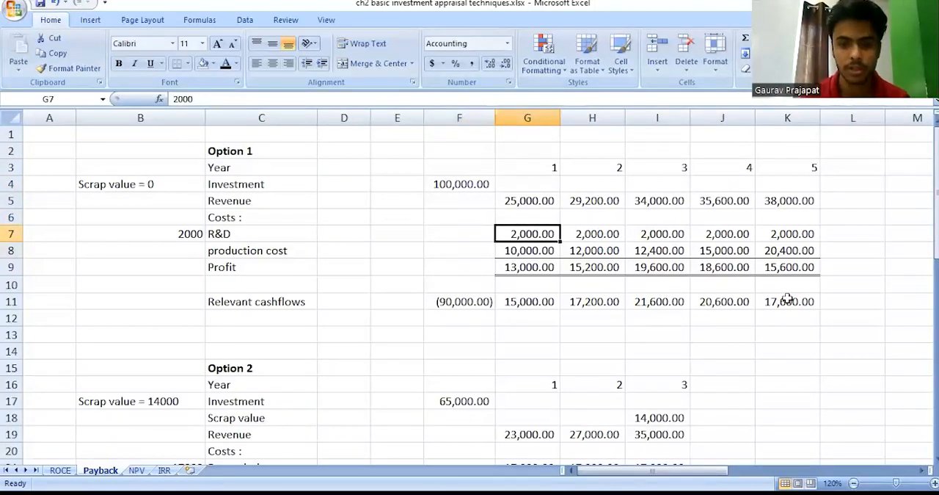
key(shift+Right)
key(shift+Right)
key(shift+Right)
key(shift+Right)
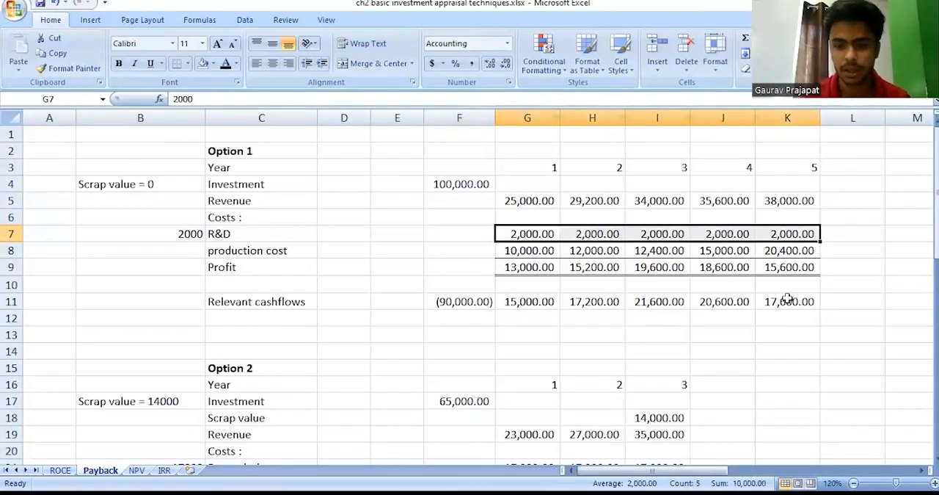
Review Option 1's investment, yearly revenue, R&D, production costs and profit, and the initial relevant cashflow in F11.
click(449, 178)
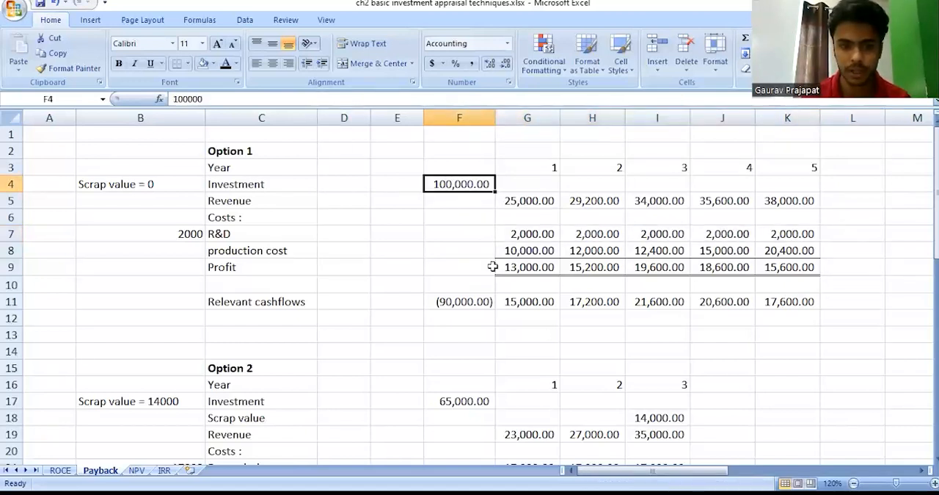
click(527, 203)
drag(656, 183, 803, 192)
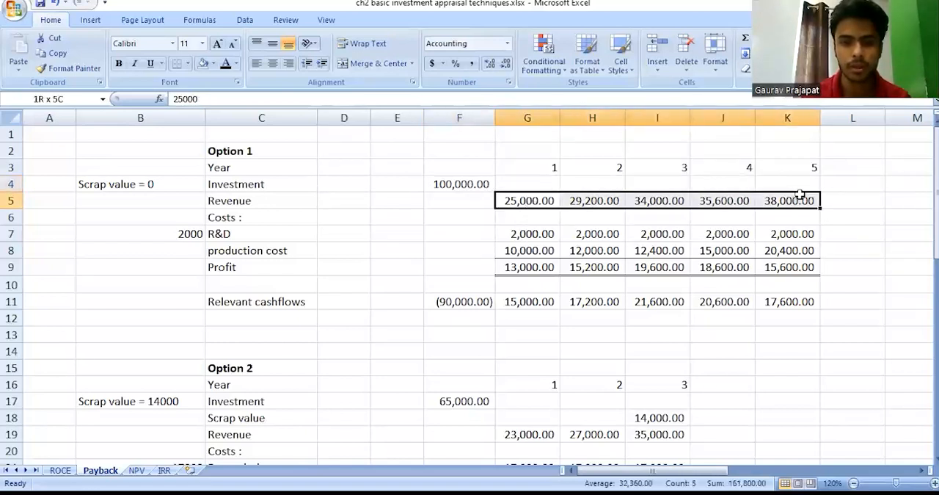
click(522, 234)
drag(522, 233, 780, 234)
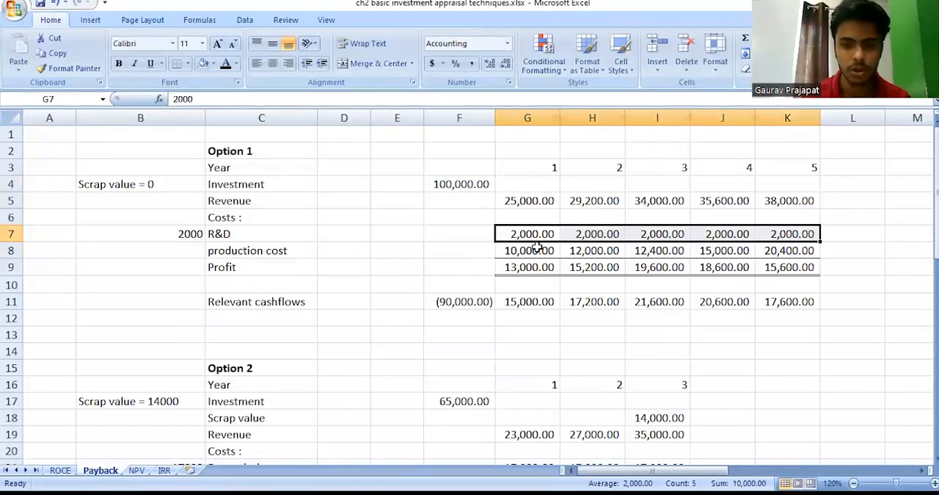
drag(538, 247, 807, 248)
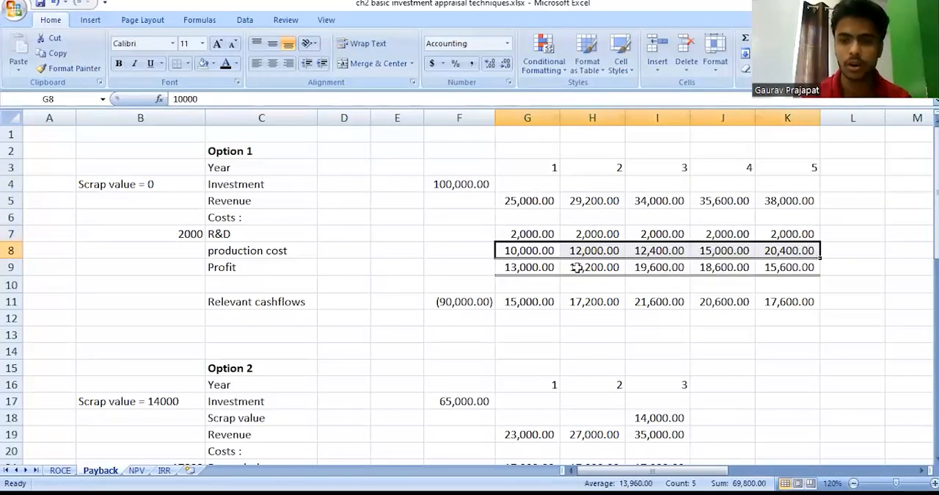
click(529, 268)
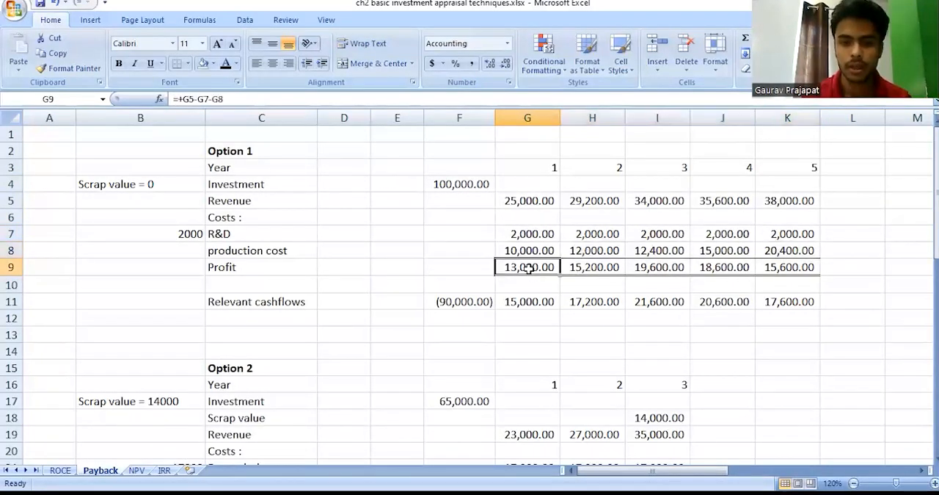
click(472, 302)
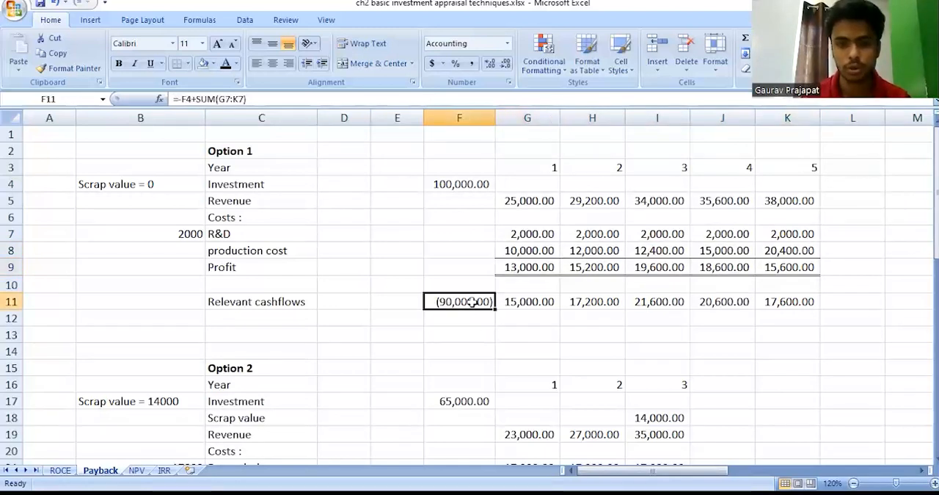
click(467, 181)
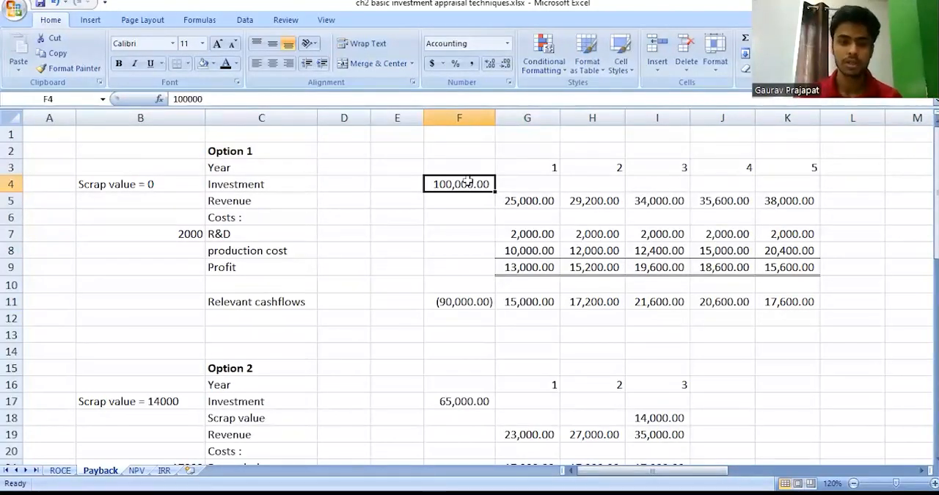
Label Option 1's R&D row "sunk cost" in D7 and shade that cell light blue.
click(350, 234)
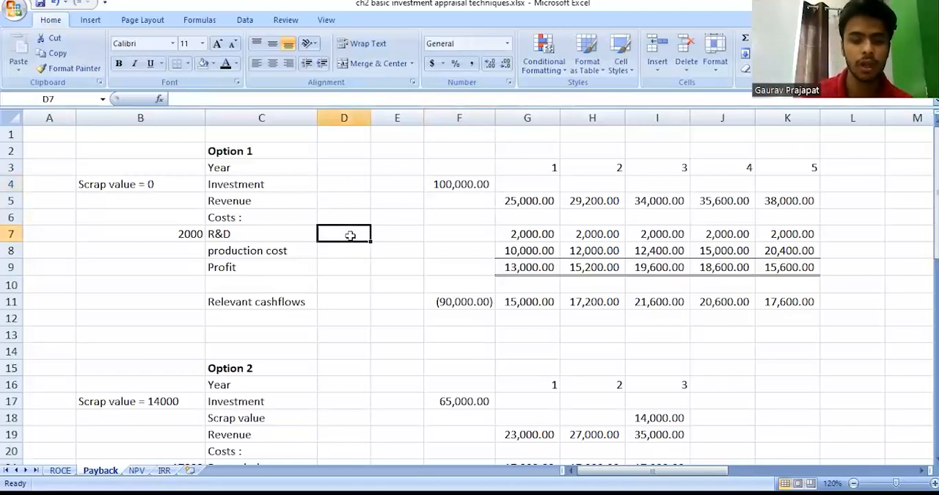
text(sunk cost)
key(Return)
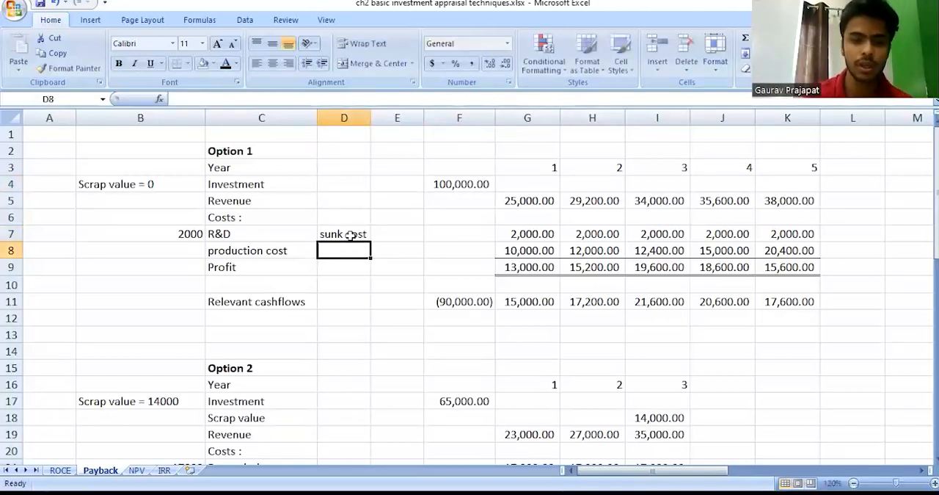
click(351, 234)
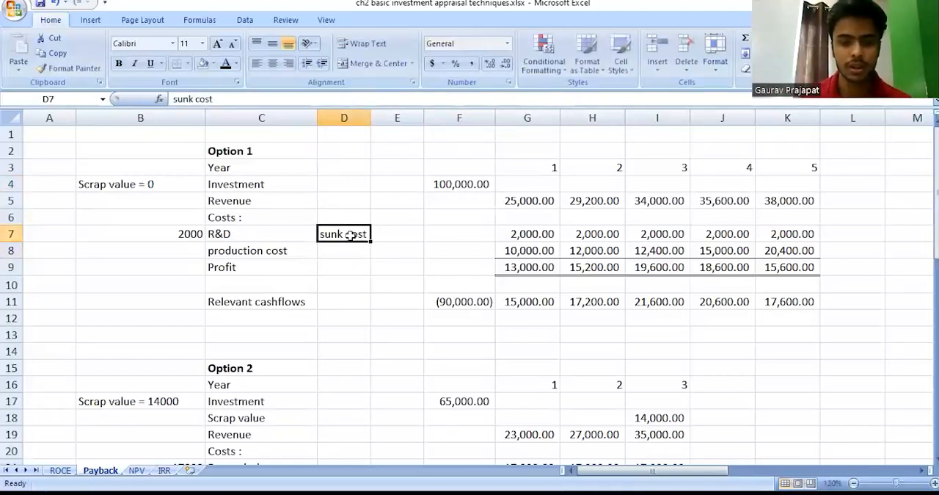
click(214, 64)
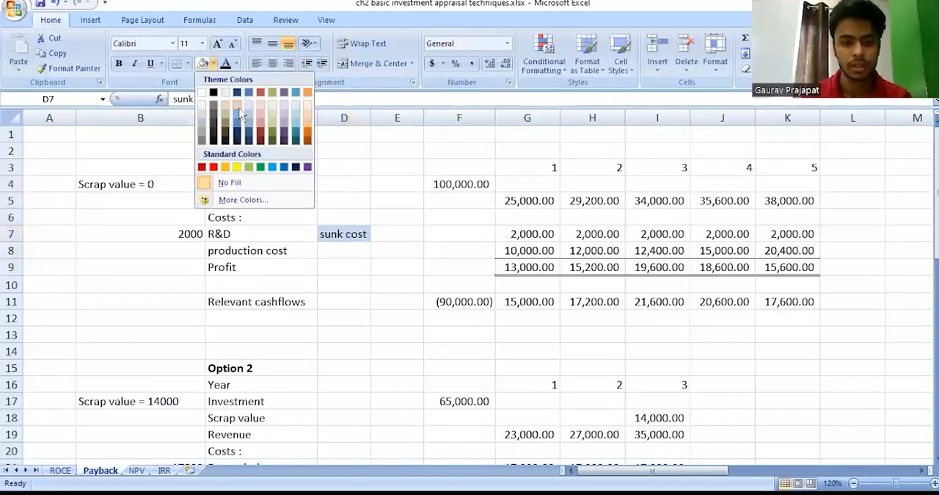
click(240, 111)
click(522, 219)
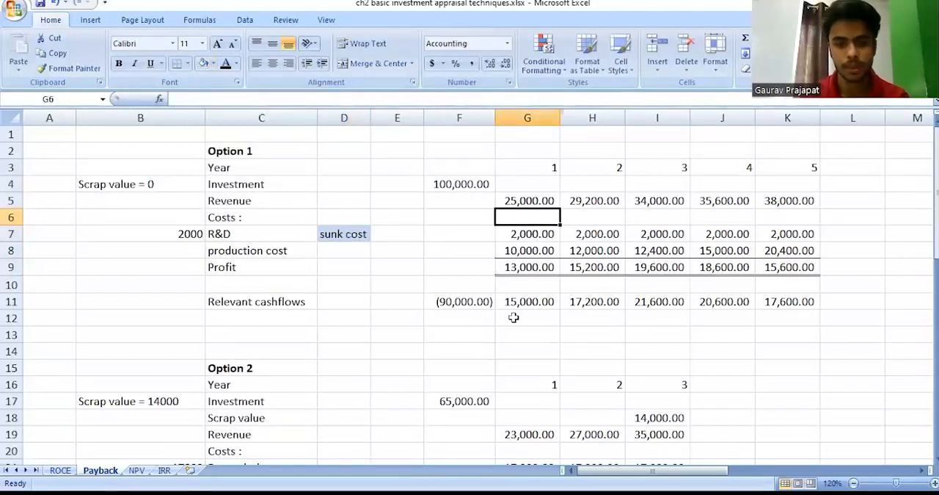
Inspect the formulas behind Option 1's initial and year 1 relevant cashflows in F11 and G11, and the year 1 revenue.
click(478, 300)
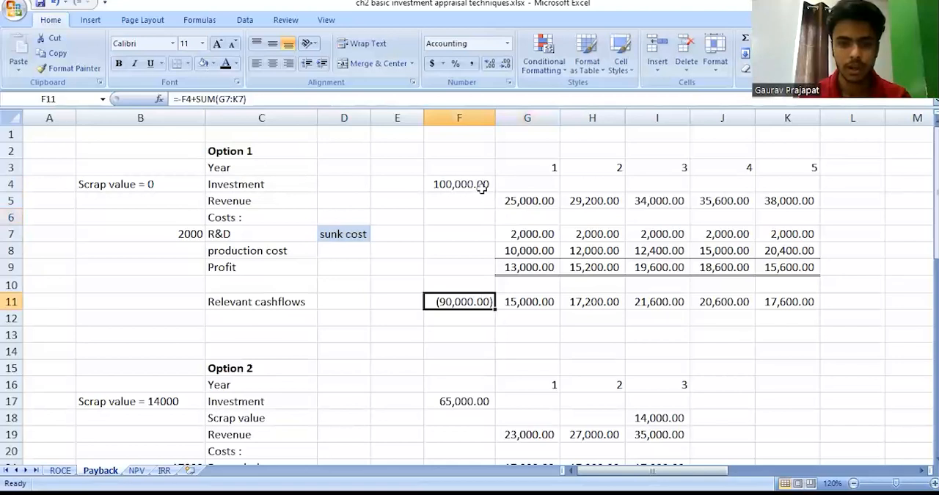
double_click(473, 295)
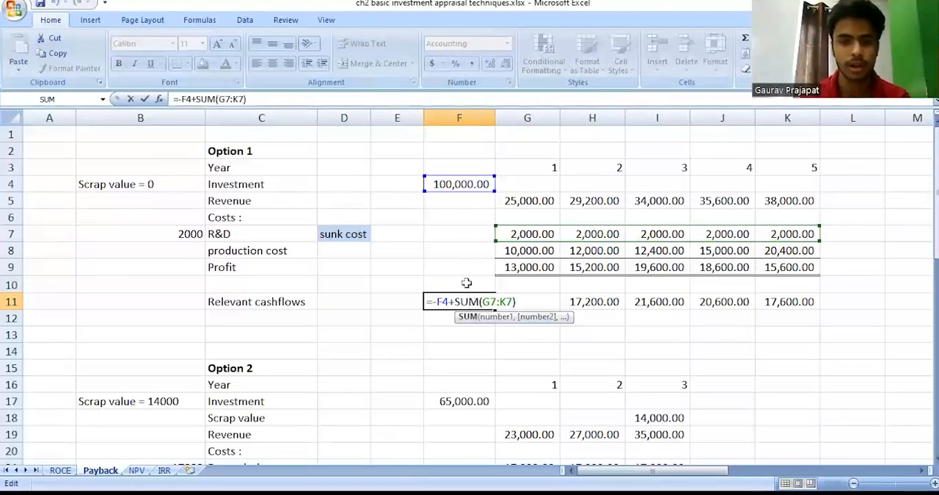
key(Return)
key(Up)
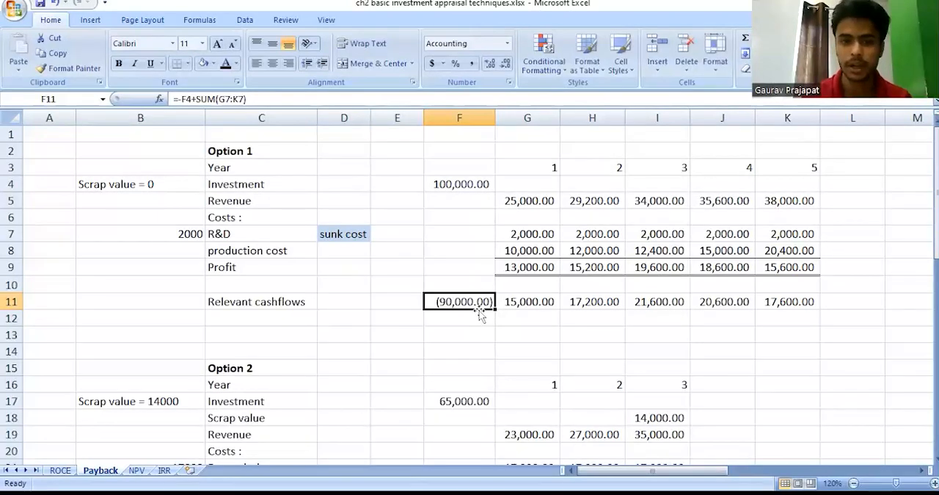
key(Right)
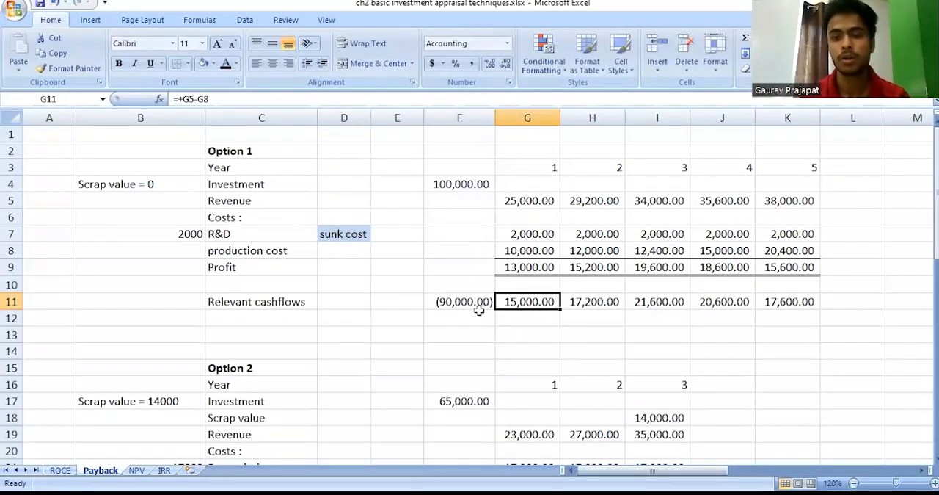
key(Right)
key(Left)
click(541, 194)
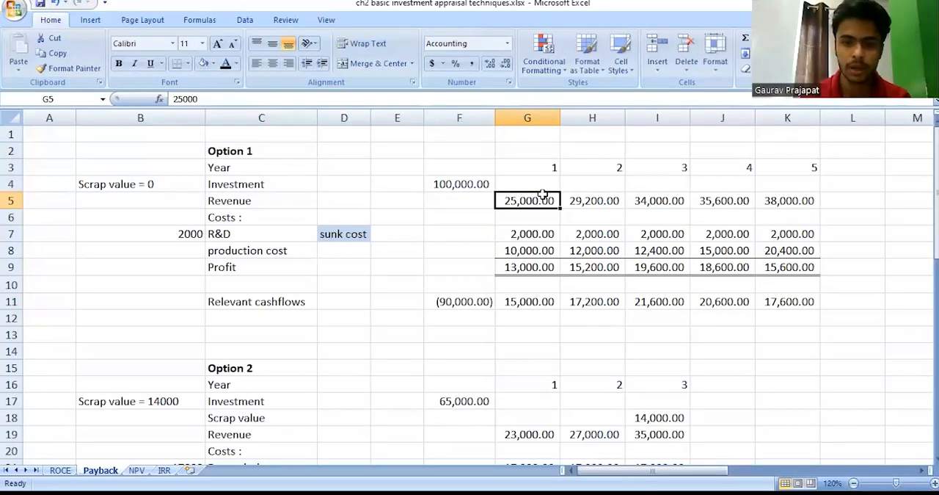
Label Option 1's revenue row "incremental" in cell L5.
click(849, 198)
text(in)
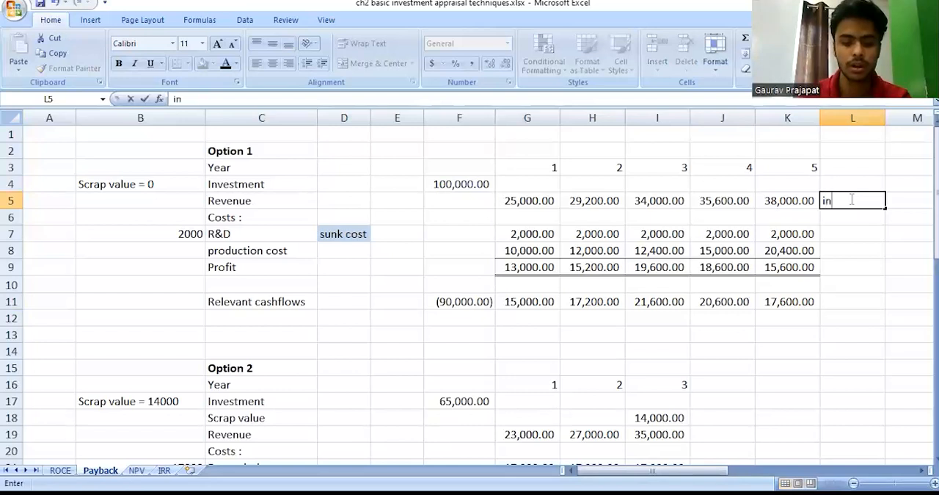
text(cremental)
key(Return)
click(849, 198)
key(Return)
key(Return)
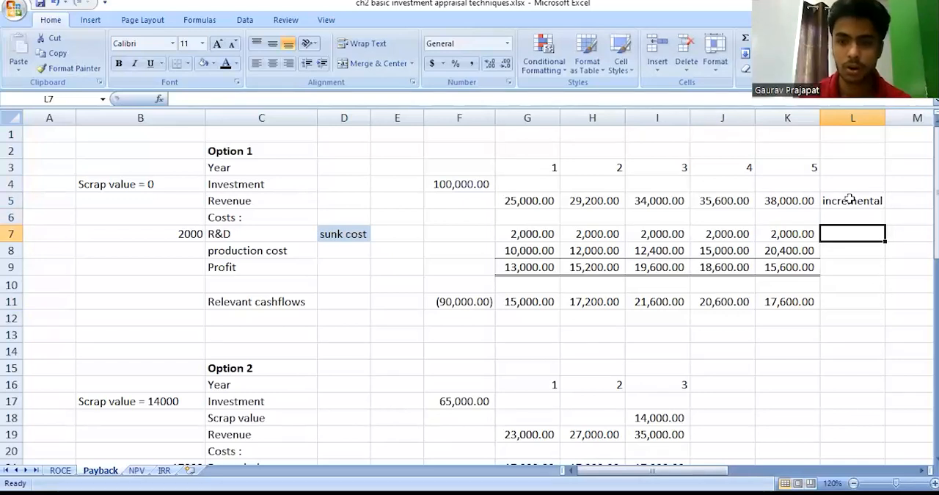
Highlight Option 1's yearly R&D costs for review and label the production cost row "Incremental" in cell L8.
key(Left)
key(Left)
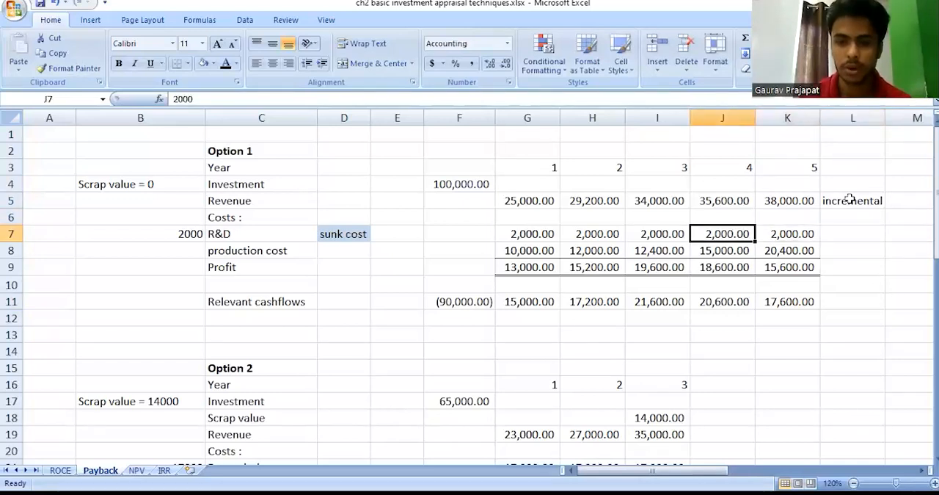
key(Right)
key(ctrl+shift+Left)
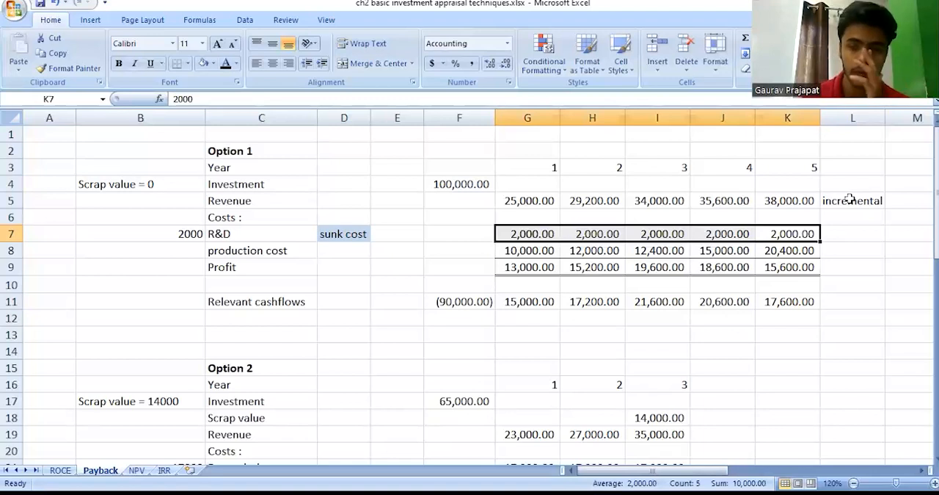
key(Right)
key(Down)
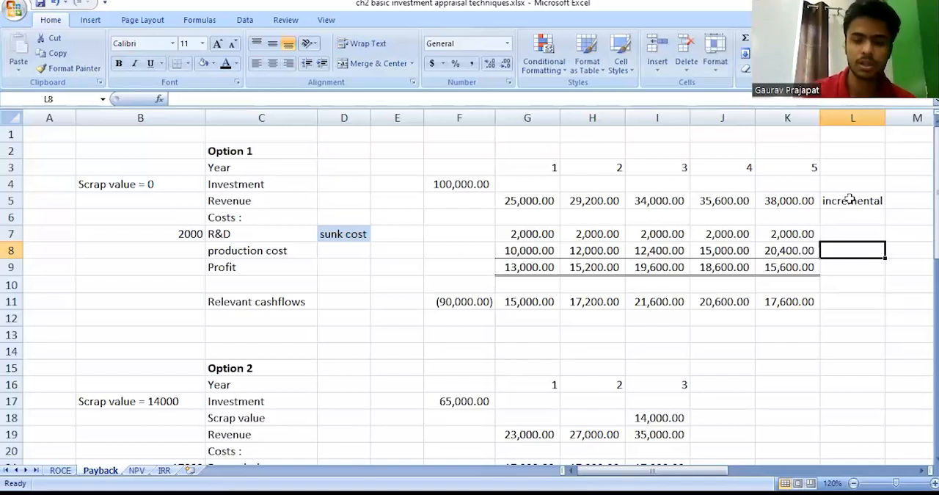
text(Incremental)
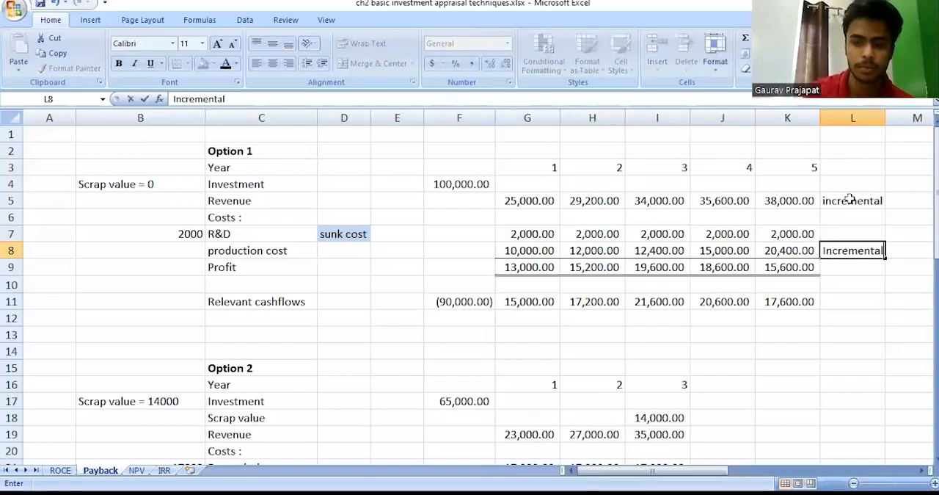
key(Return)
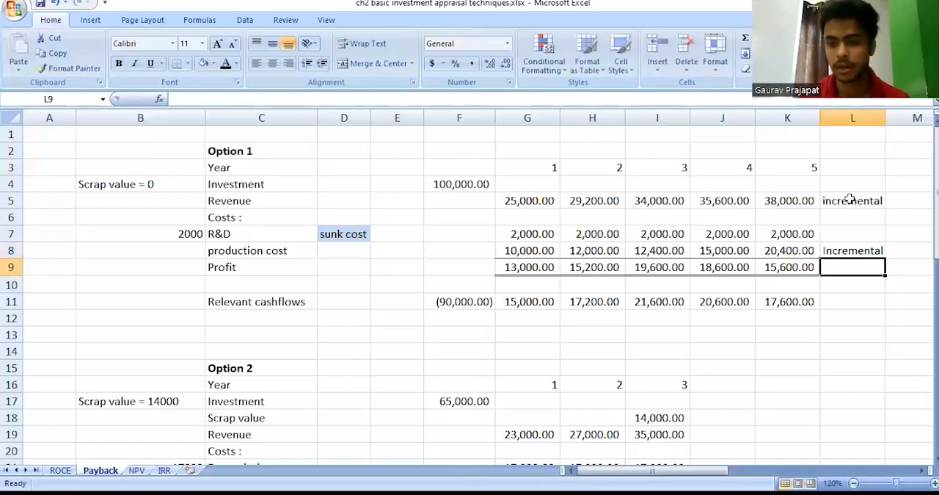
Check Option 1's year 5 profit and production cost, and inspect the year 5 relevant cashflow formula in K11.
key(Left)
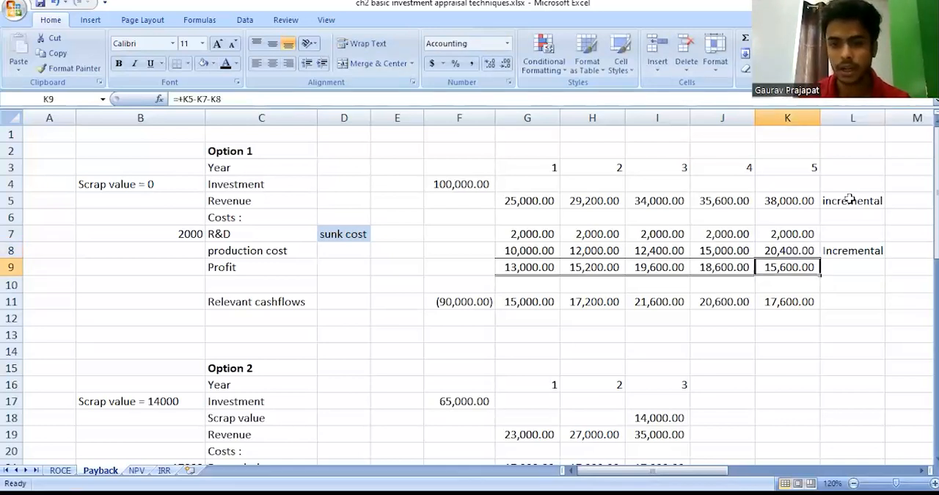
key(Up)
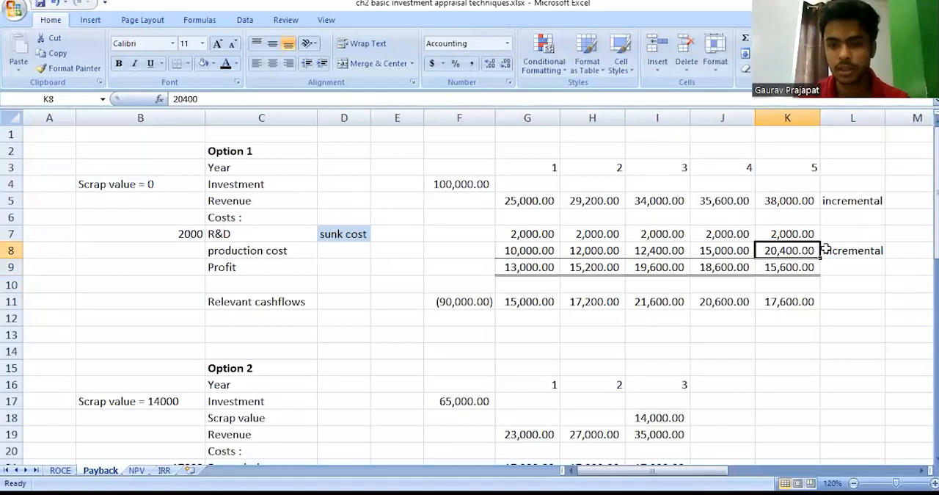
click(780, 299)
text(=+K5-K8)
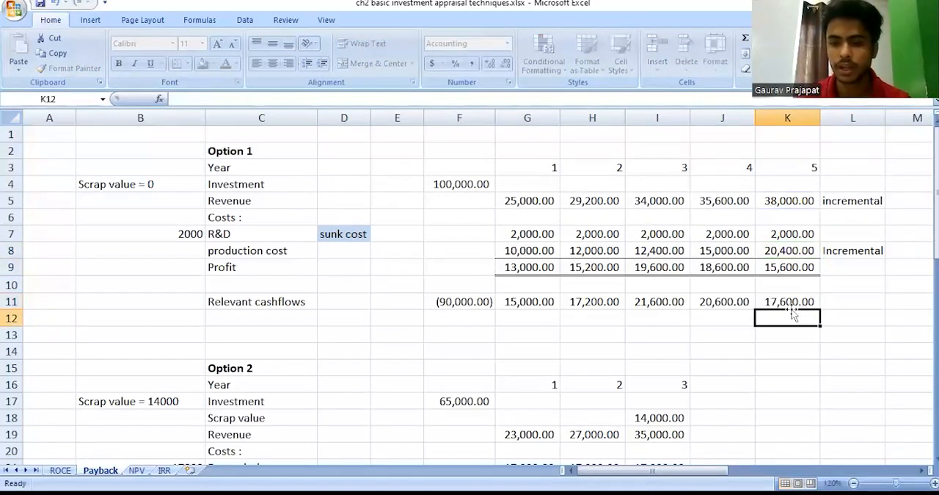
Examine Option 1's year 5 production cost and the surrounding yearly cost figures.
key(Return)
key(Up)
key(Up)
key(Up)
key(Up)
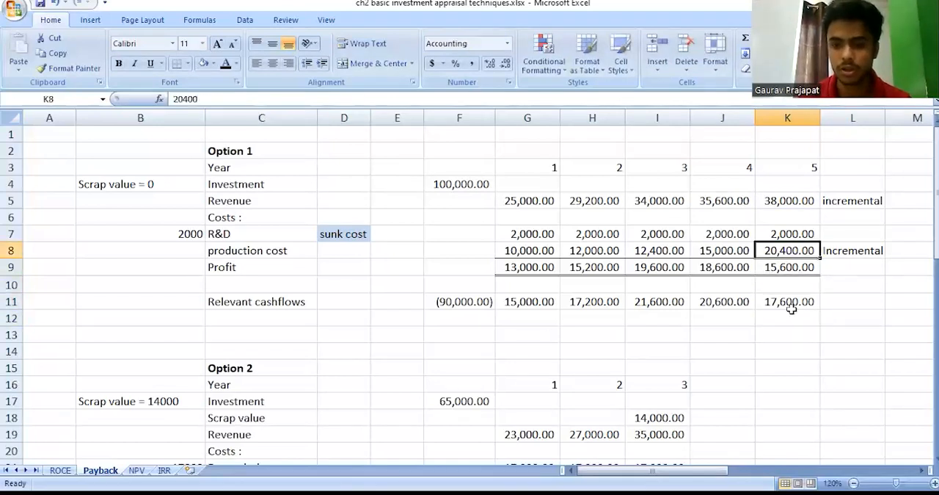
key(shift+Left)
key(shift+Left)
key(shift+Left)
key(shift+Left)
key(Down)
key(Down)
key(Down)
key(Down)
key(Down)
key(Down)
key(Down)
key(Down)
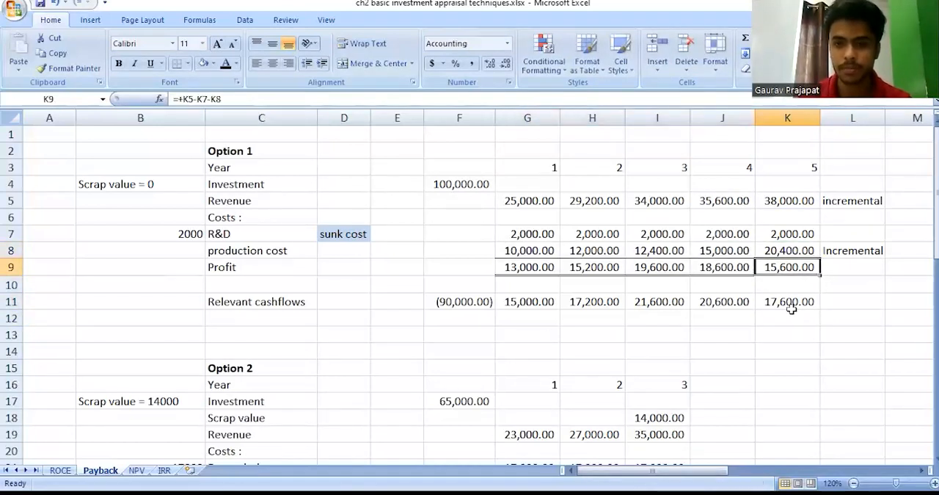
Review Option 1's scrap value, its cost and profit block H6:K9, and the relevant cashflows in F11:K11.
click(180, 180)
drag(565, 211, 821, 267)
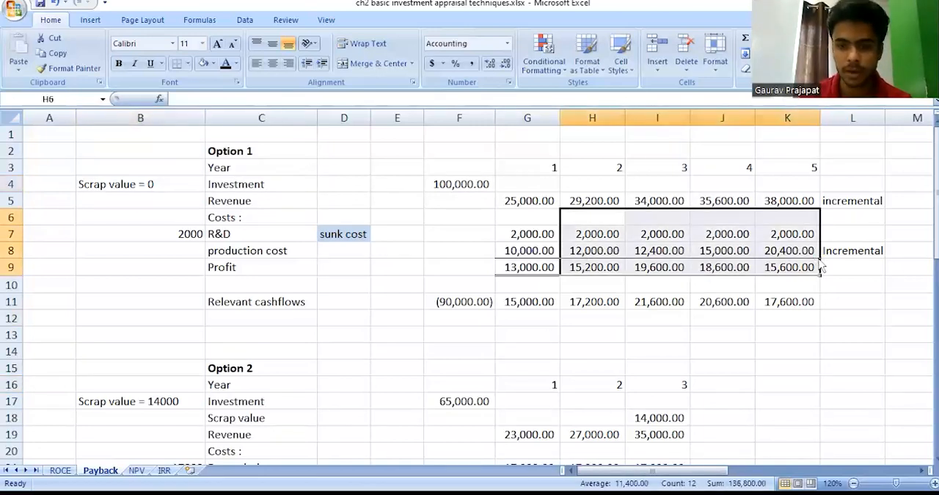
click(626, 297)
click(473, 305)
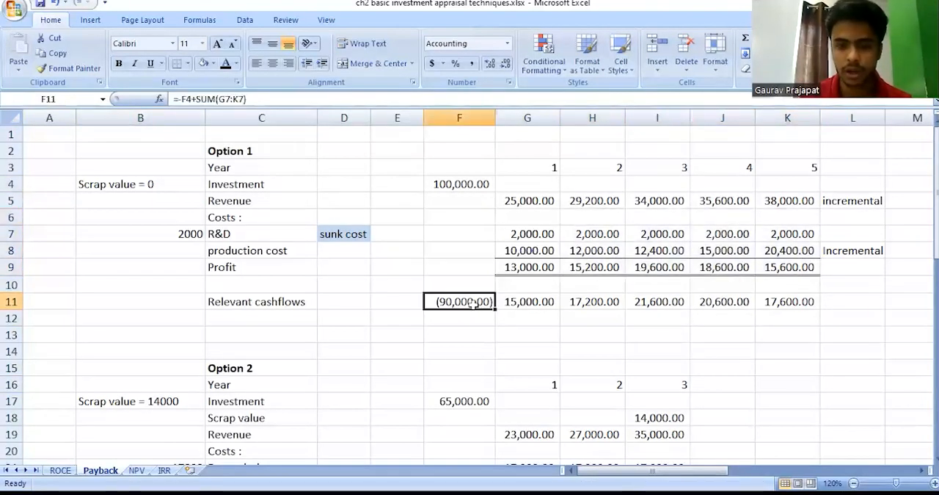
key(ctrl+shift+Right)
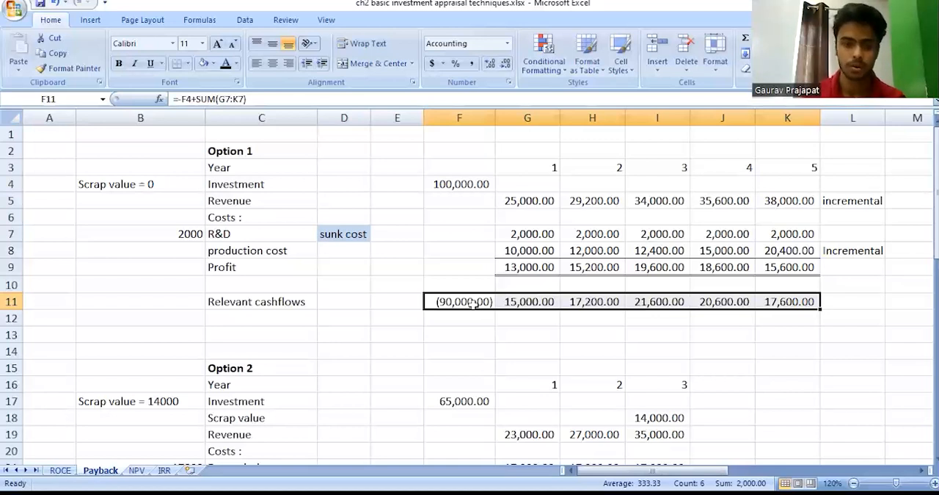
Add the label "Net relevant cashflow" in cell C12 beneath Option 1's relevant cashflows.
key(Down)
key(Left)
key(Left)
key(Left)
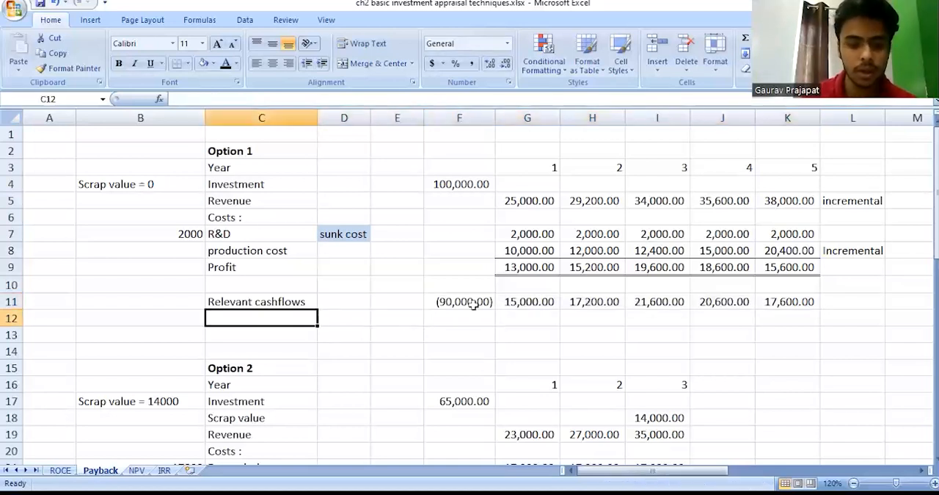
text(Net rele)
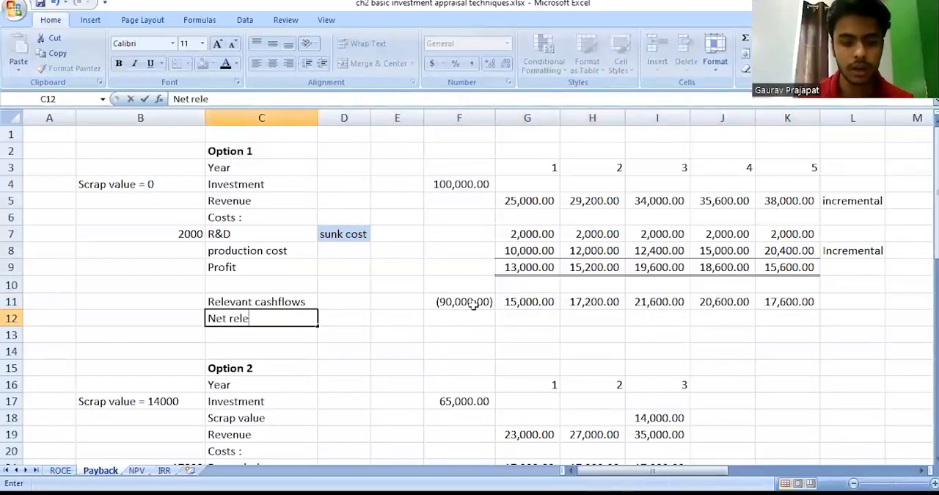
text(vant cashflow)
key(Return)
Total Option 1's relevant cashflows in cell F12 with the formula +sum(F11:K11).
key(Up)
key(Right)
key(Right)
key(Right)
text(+)
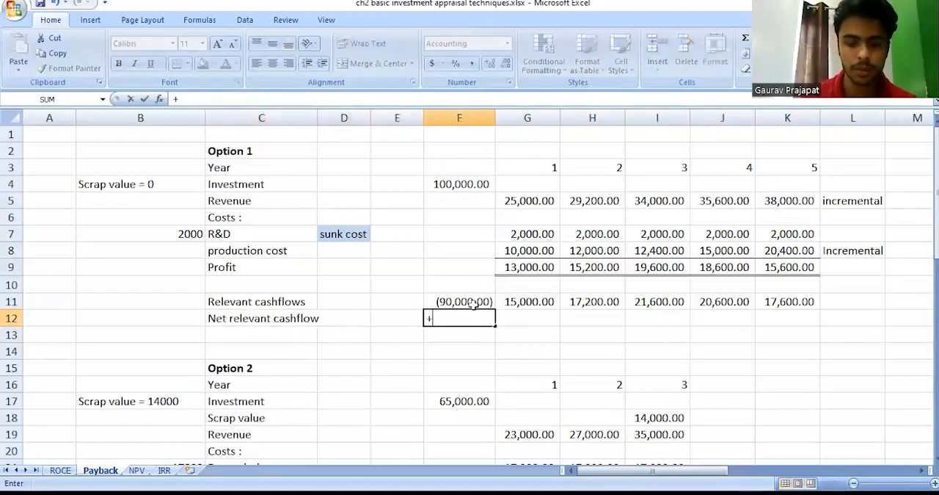
text(sum(F11:K11)
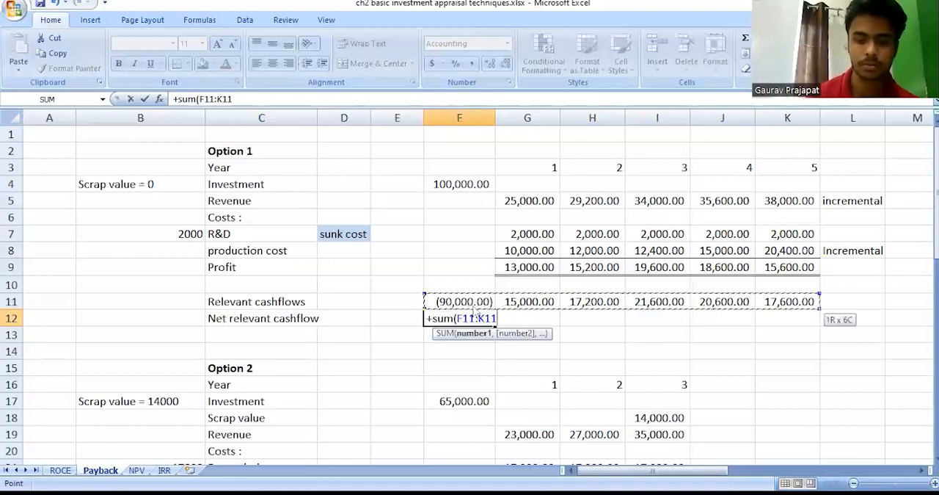
key(Return)
Make the net relevant cashflow label and total in C12:F12 bold.
key(Up)
key(shift+Left)
key(shift+Left)
key(shift+Left)
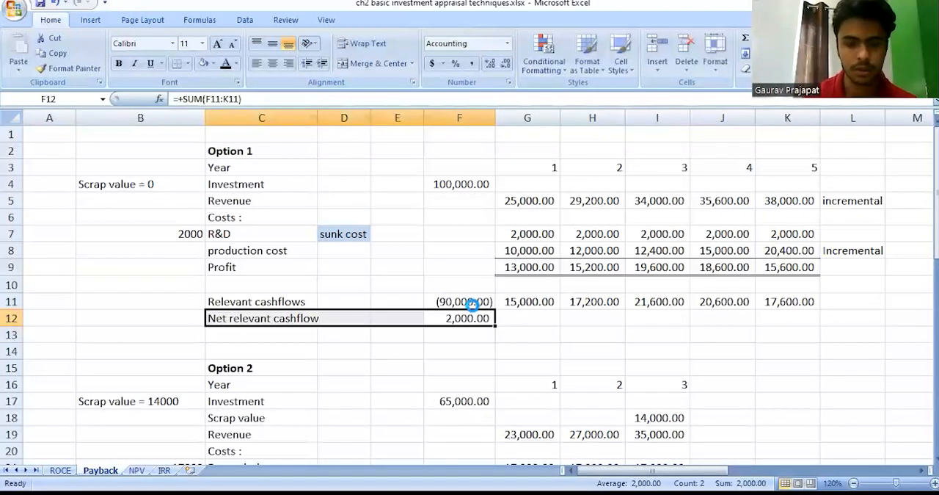
key(ctrl+b)
Examine Option 2's year headings, investment, year 3 scrap value and revenue figures.
click(495, 373)
scroll(495, 373, down, 5)
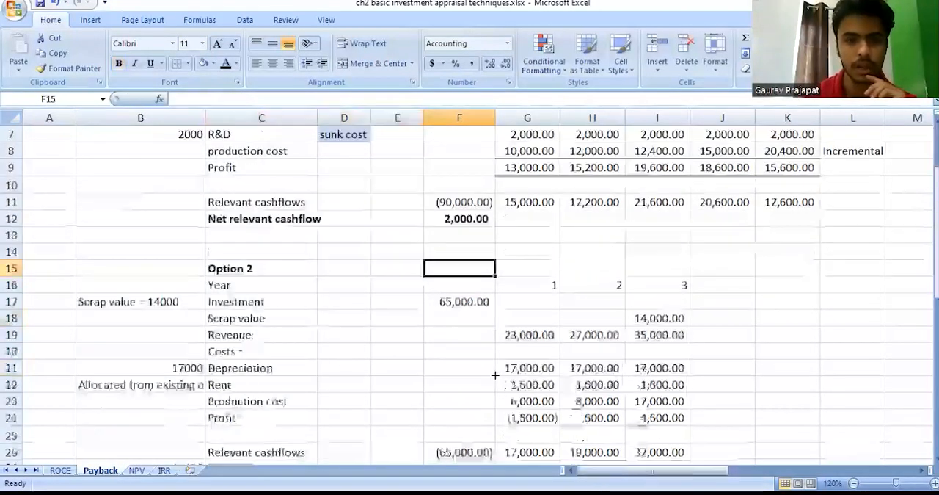
scroll(418, 284, up, 2)
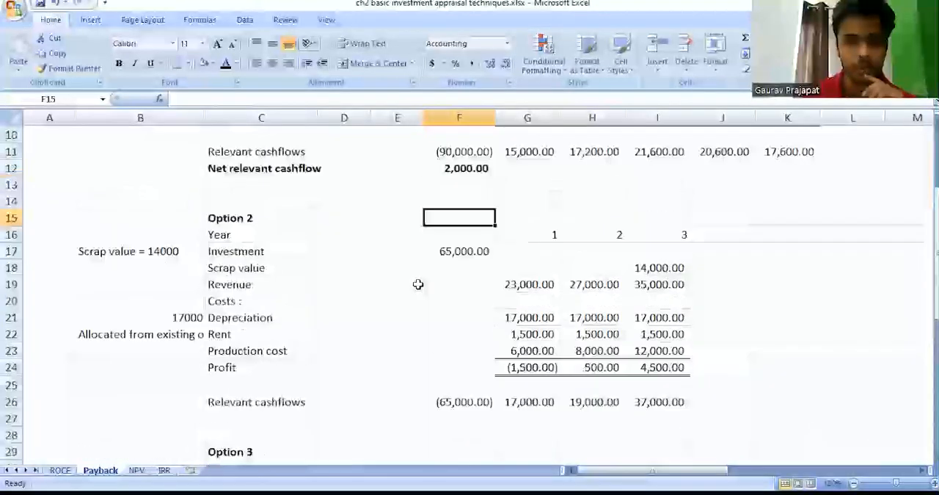
click(308, 223)
key(Down)
key(Right)
key(Right)
key(Down)
key(Right)
key(Right)
key(Down)
Examine Option 2's cost rows, including depreciation, rent and production cost, along with the profit and relevant cashflows.
key(Right)
key(Right)
key(Down)
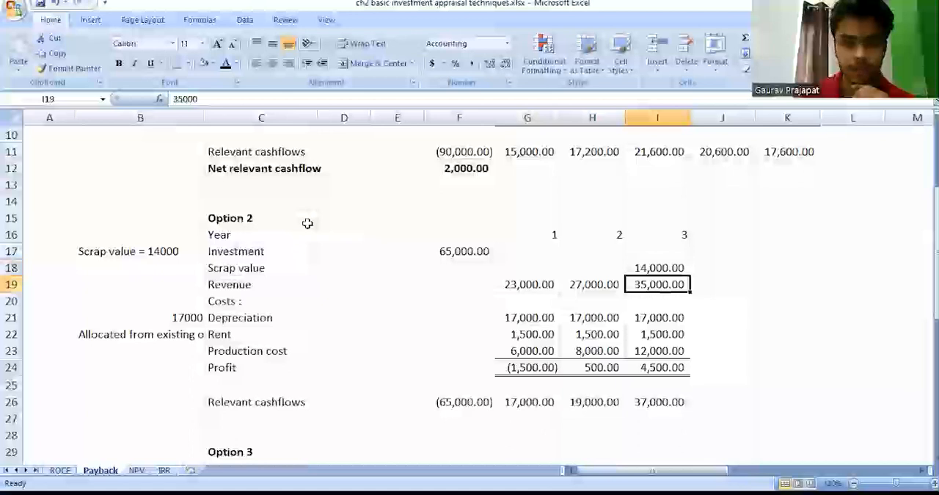
key(Left)
key(Up)
key(Left)
key(Left)
key(Left)
key(Left)
key(Left)
key(Down)
key(Down)
key(Right)
key(Right)
key(Right)
key(Right)
key(Down)
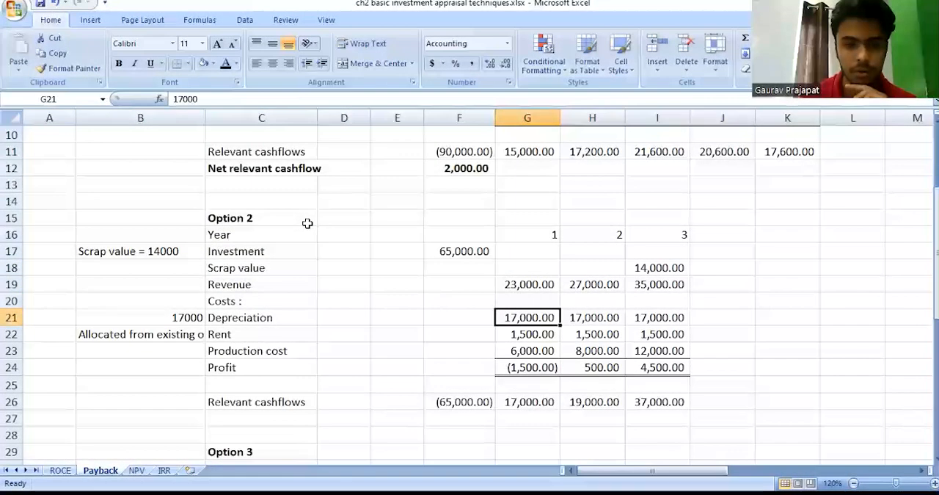
key(Right)
key(Down)
key(Down)
key(Down)
key(Down)
key(Down)
key(Down)
key(Up)
key(Up)
key(Up)
key(Up)
key(Up)
key(Up)
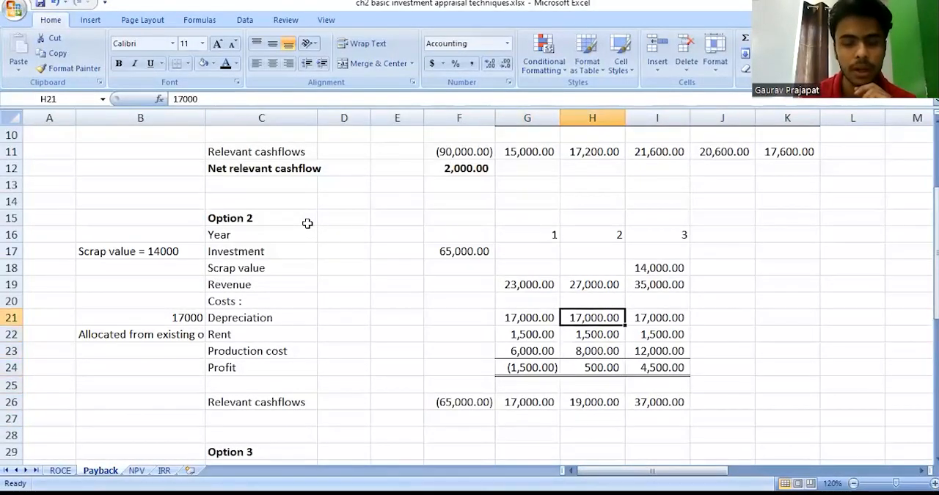
Check Option 2's investment in F17 and label its row "incremental" in cell J17.
click(462, 252)
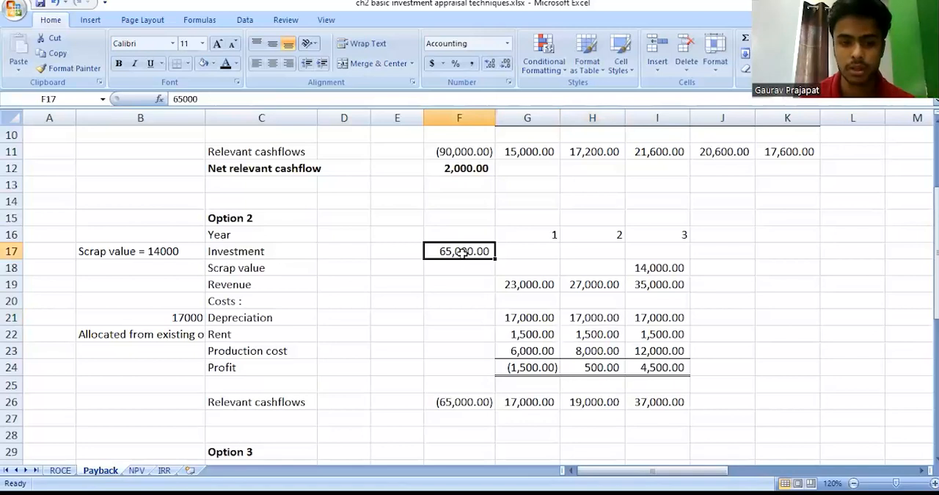
click(726, 255)
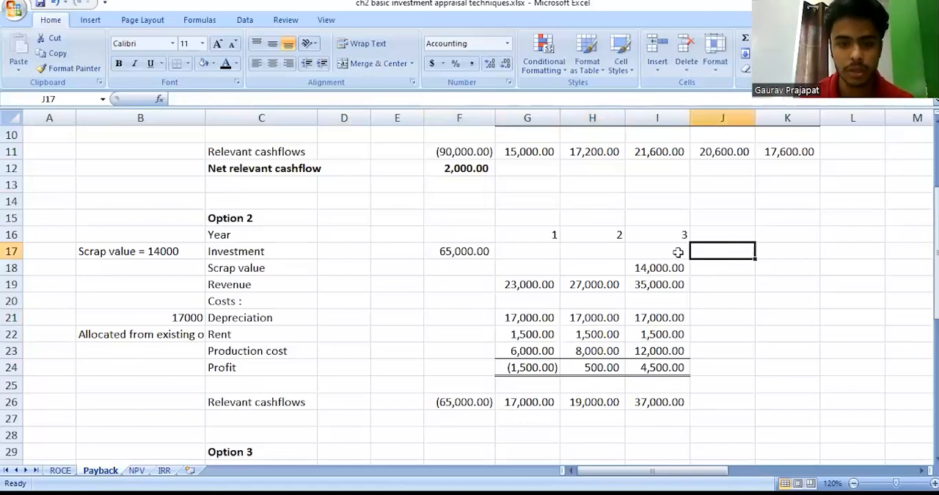
click(482, 250)
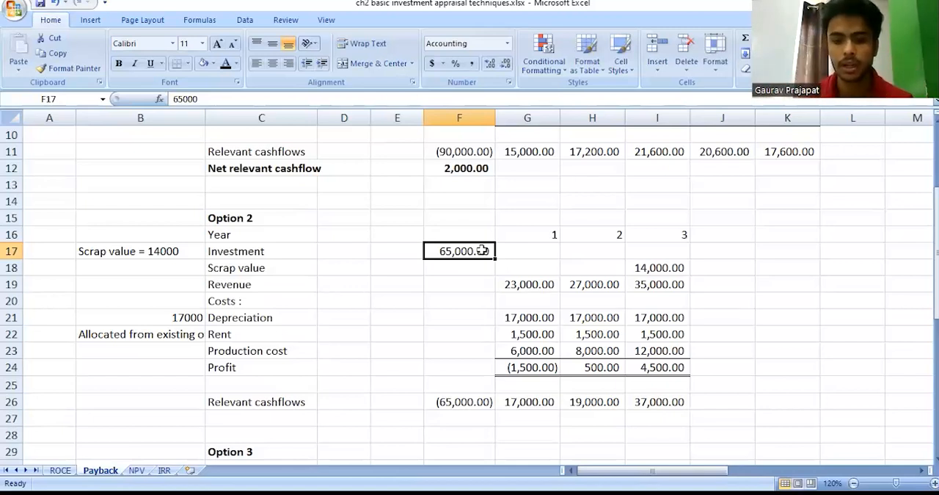
key(Right)
key(Right)
key(Right)
key(Right)
text(incremet)
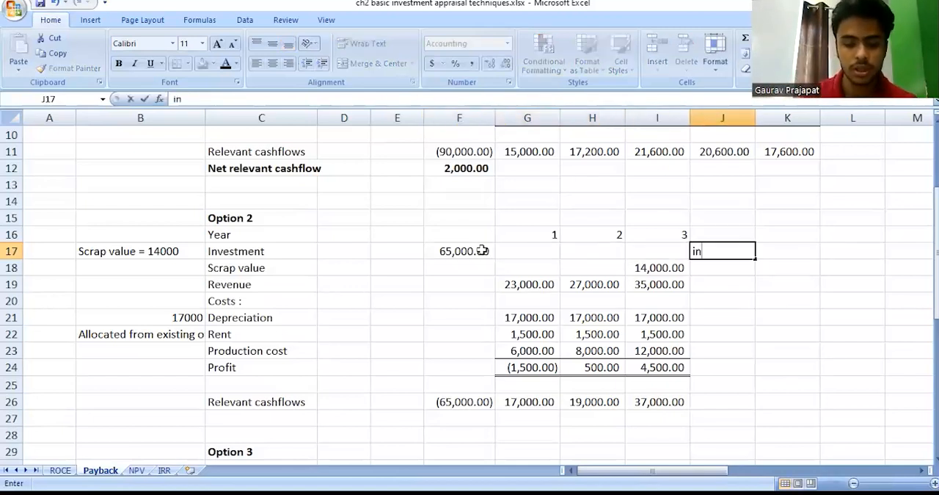
text(ntal)
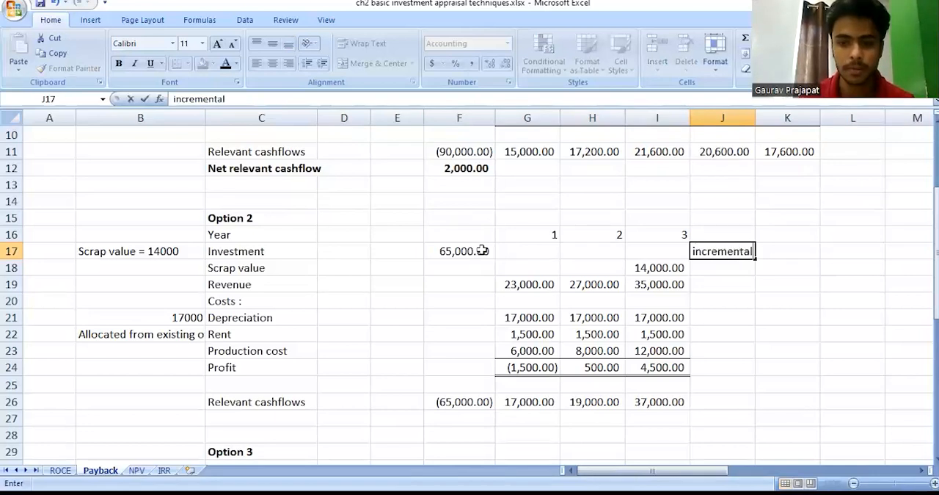
key(Return)
key(Up)
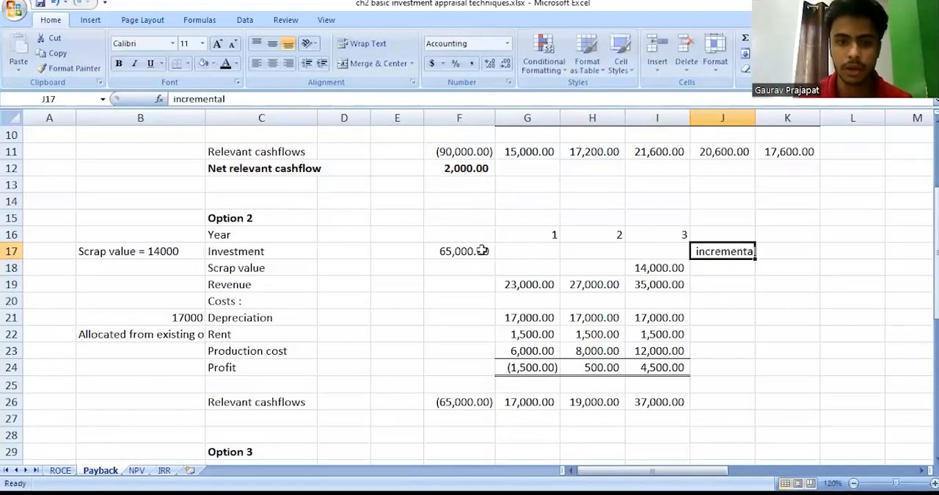
Check Option 2's year 3 scrap value and label its row "incremental" in cell J18.
key(Down)
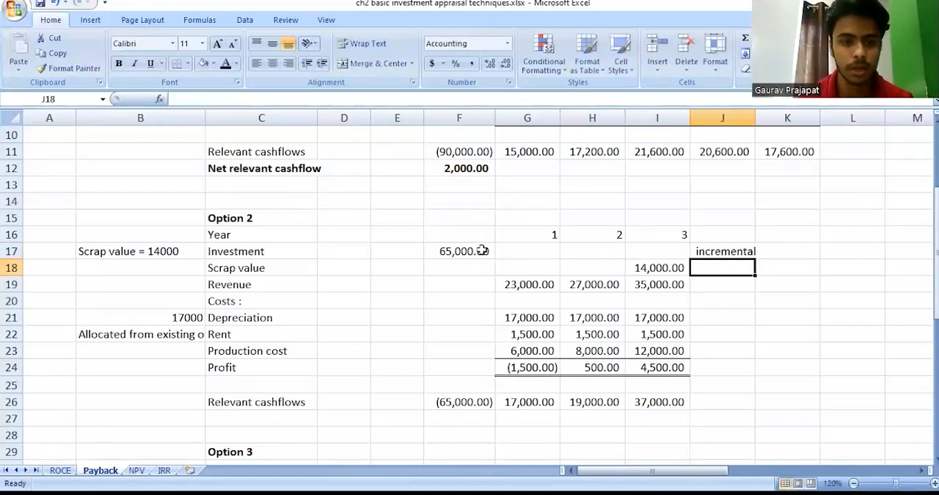
key(shift+space)
key(Left)
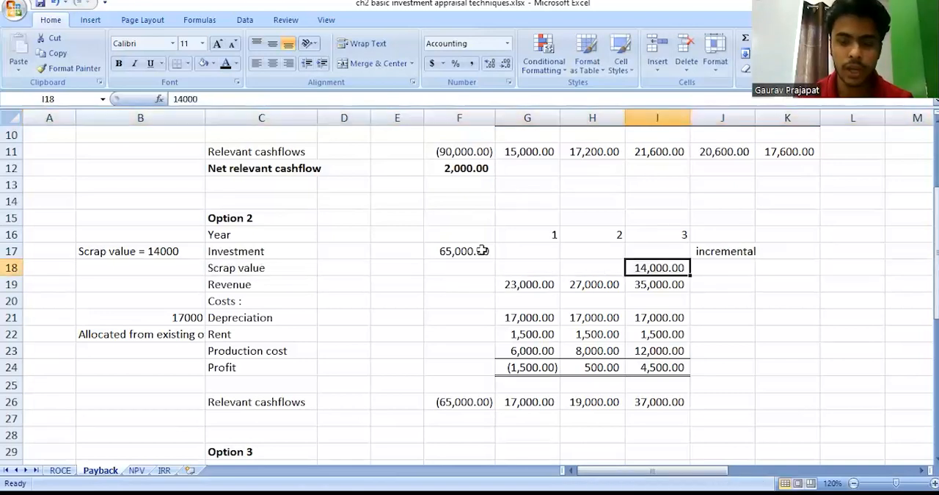
key(Right)
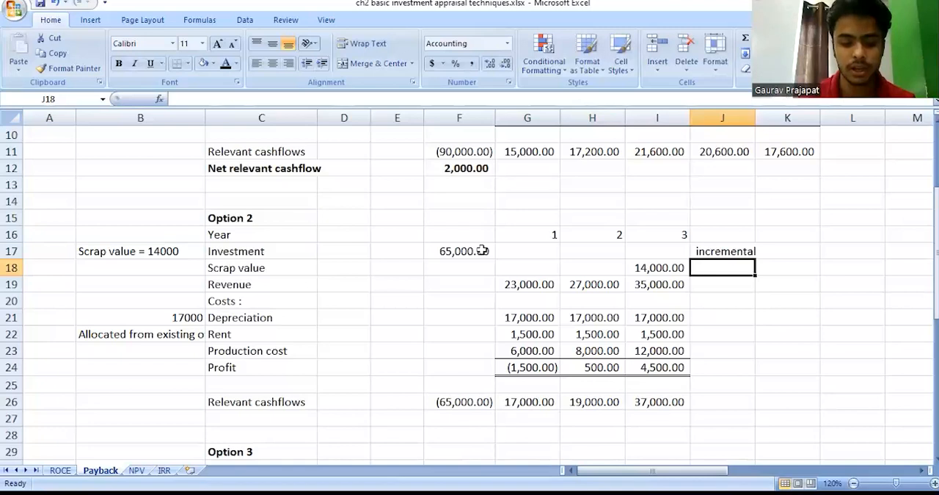
text(incremental)
key(Return)
Check Option 2's year 3 revenue and label the revenue row "incremental" in cell J19.
key(Left)
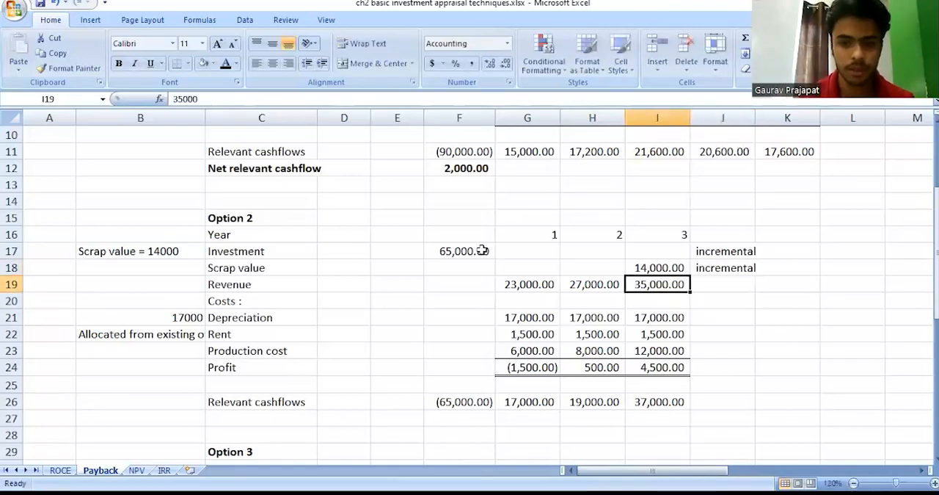
key(shift+space)
key(Down)
key(Right)
key(Up)
text(incremental)
key(Return)
key(Return)
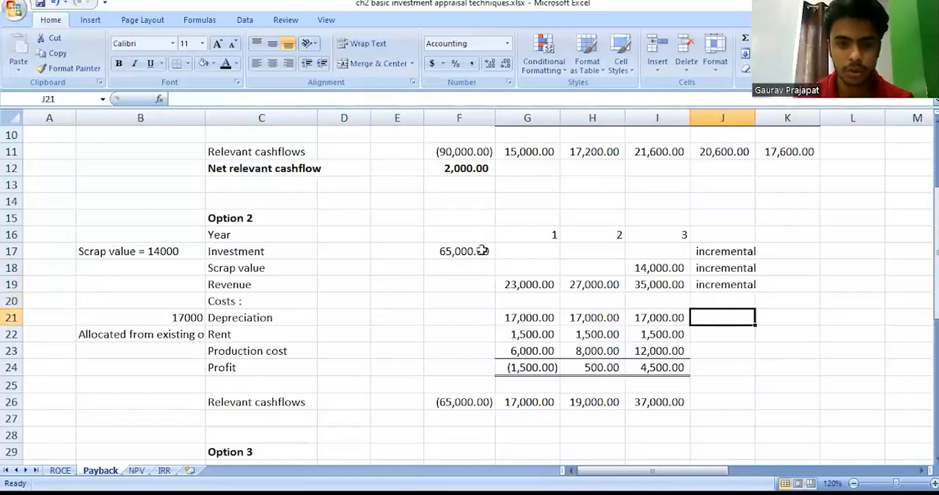
Highlight Option 2's depreciation row for review and label it "Non cash expenditure" in cell J21.
key(shift+space)
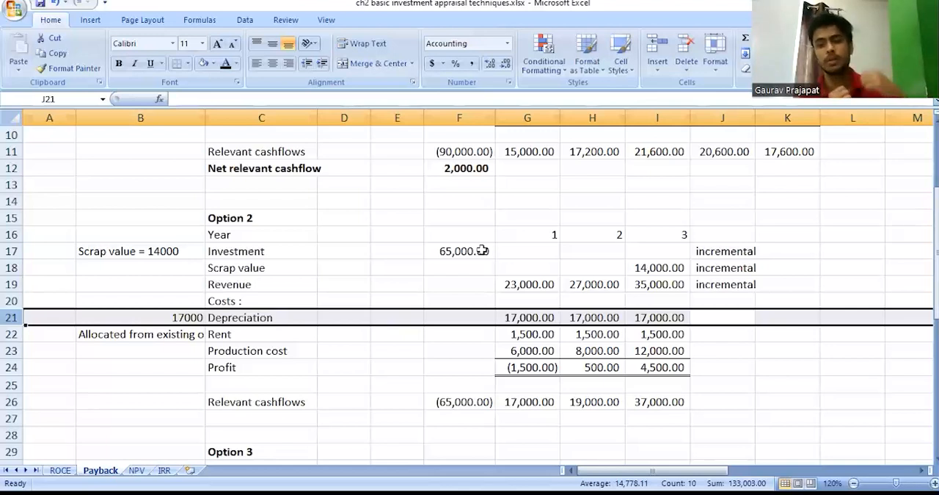
key(Down)
key(Right)
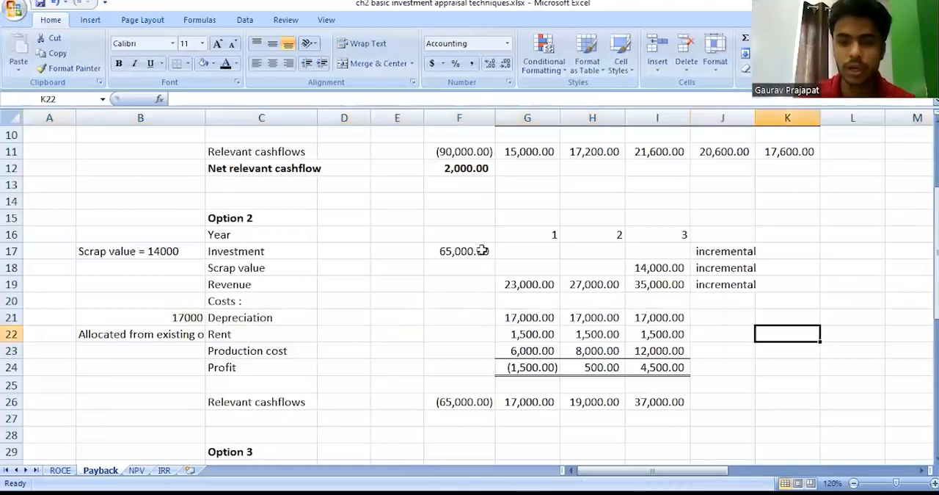
key(Up)
key(Left)
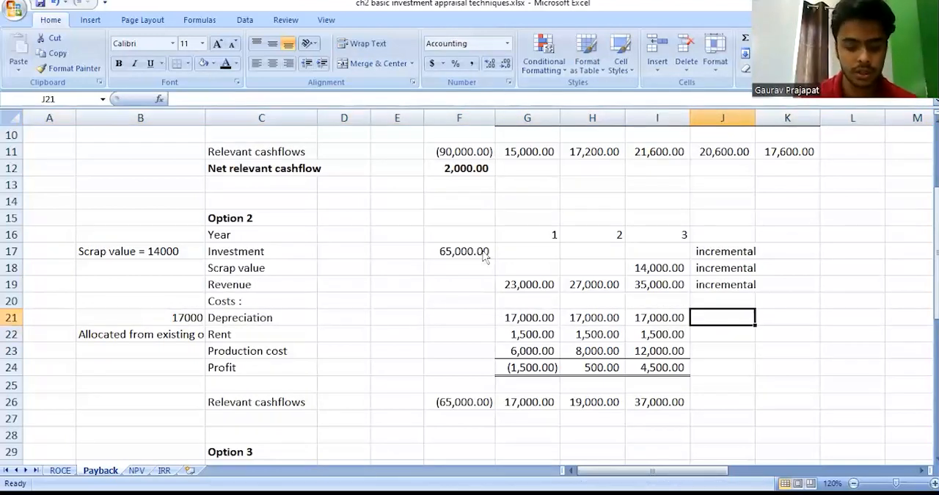
text(Non cas)
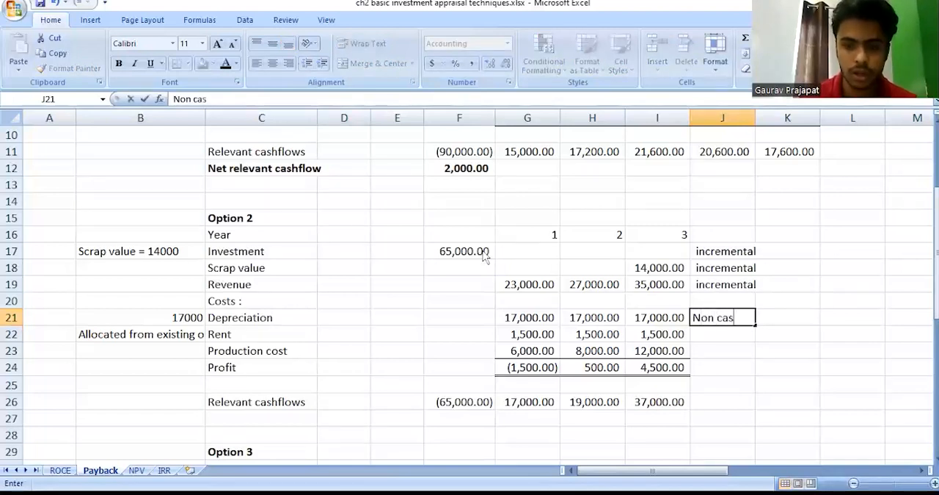
text(h ex)
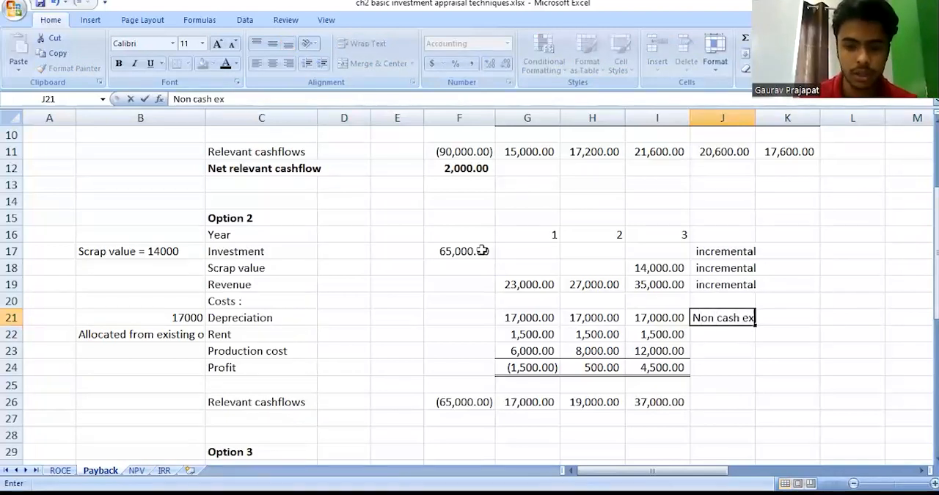
text(penditure)
key(Return)
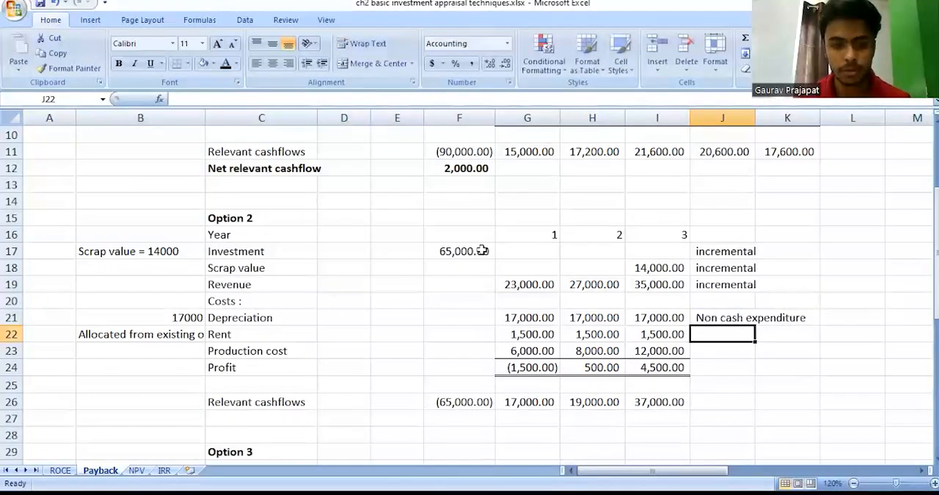
Highlight Option 2's rent row, check its allocation note in B22, and label the row "commited cost" in cell J22.
key(shift+space)
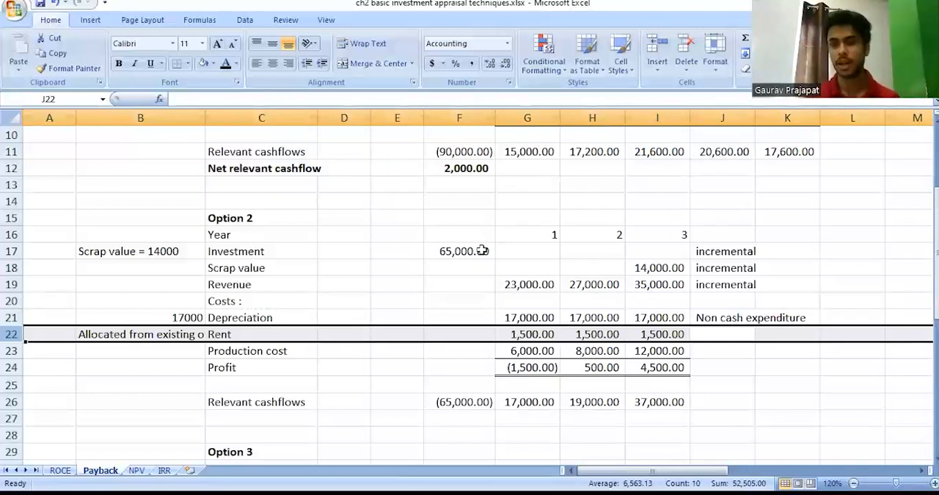
key(Left)
key(Left)
key(Left)
key(Left)
key(Left)
key(Left)
key(Left)
key(Left)
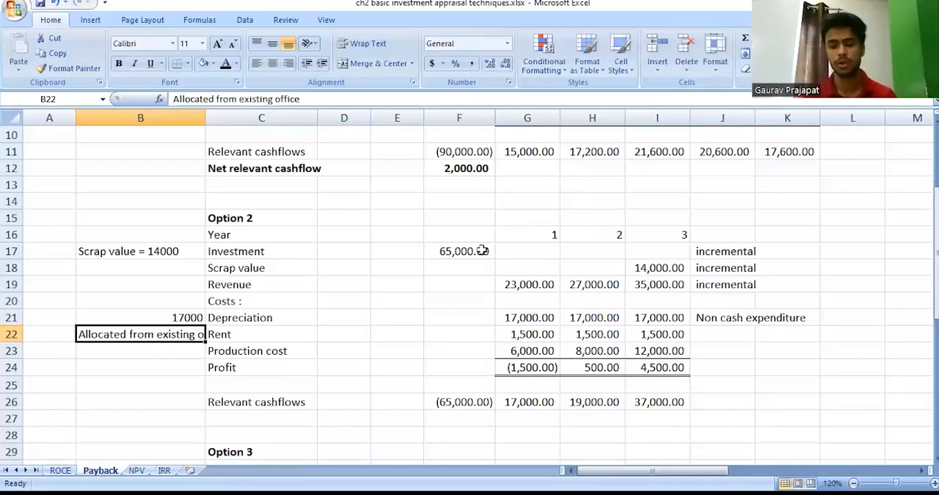
key(Right)
key(Right)
key(Right)
key(Right)
key(Right)
key(Right)
key(Right)
key(Right)
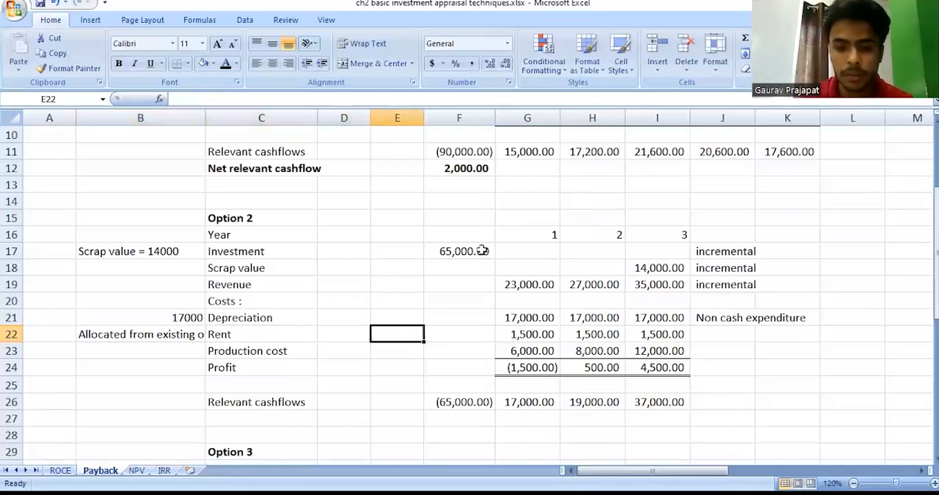
text(commited cost)
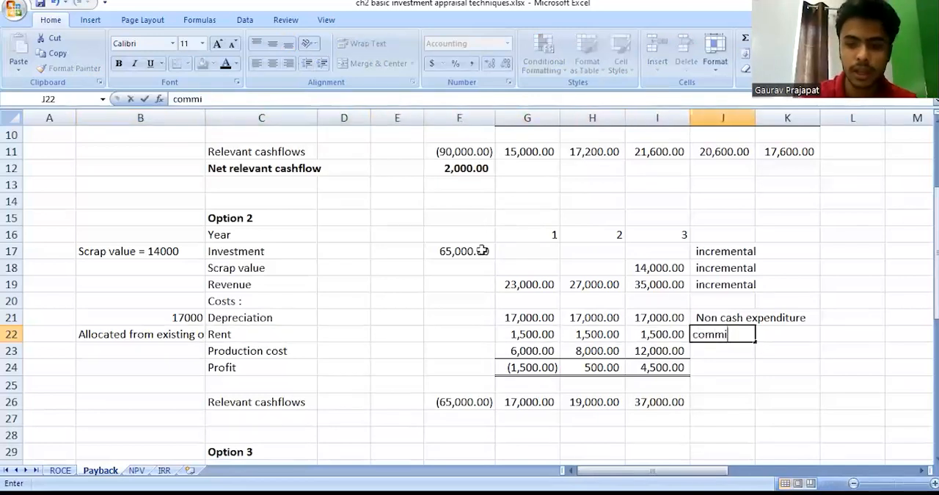
key(Return)
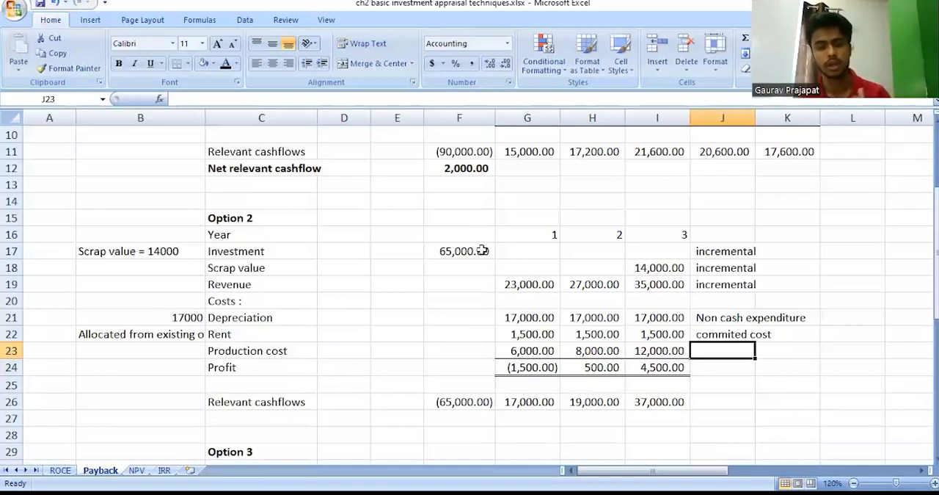
Label Option 2's production cost row "incremental" in cell J23.
text(in)
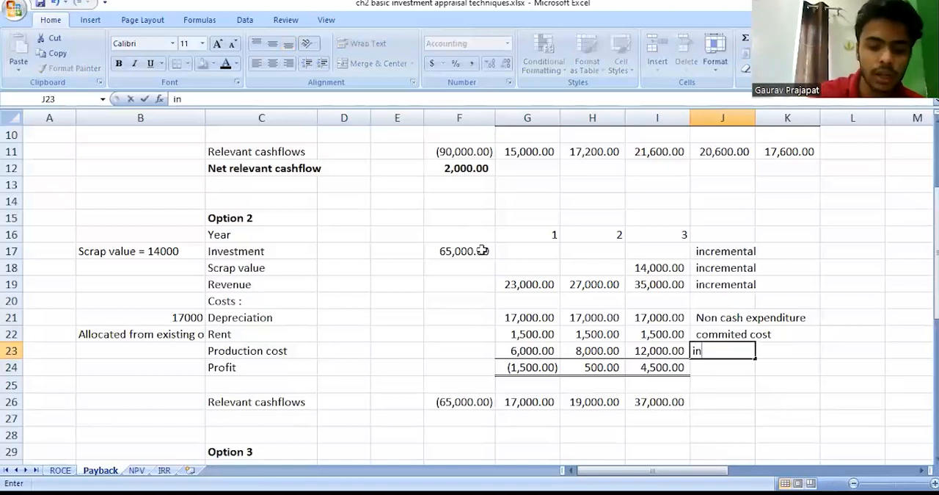
text(cremental)
key(Return)
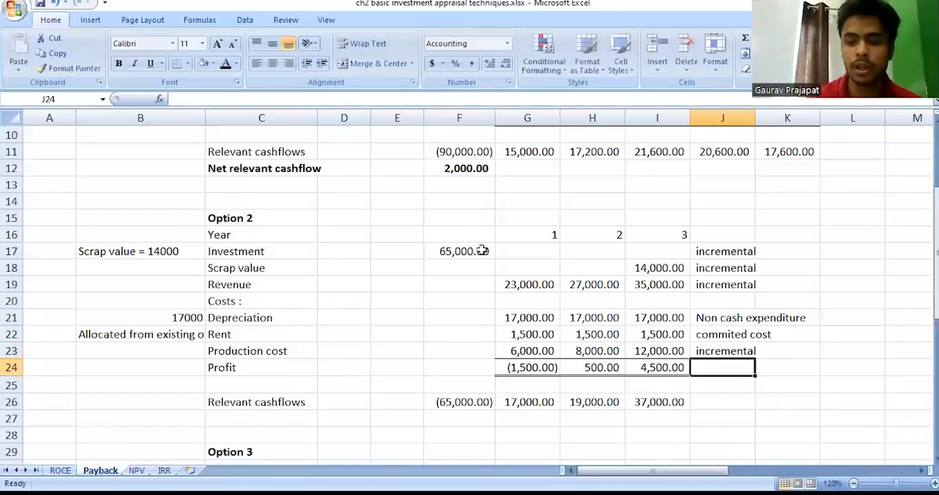
Review the cashflow classification labels entered in column J for Option 2.
key(Up)
key(Up)
key(Up)
key(Up)
key(Up)
key(Up)
key(Up)
key(shift+Down)
key(shift+Down)
key(Down)
key(Down)
key(Down)
key(Down)
key(Down)
key(Down)
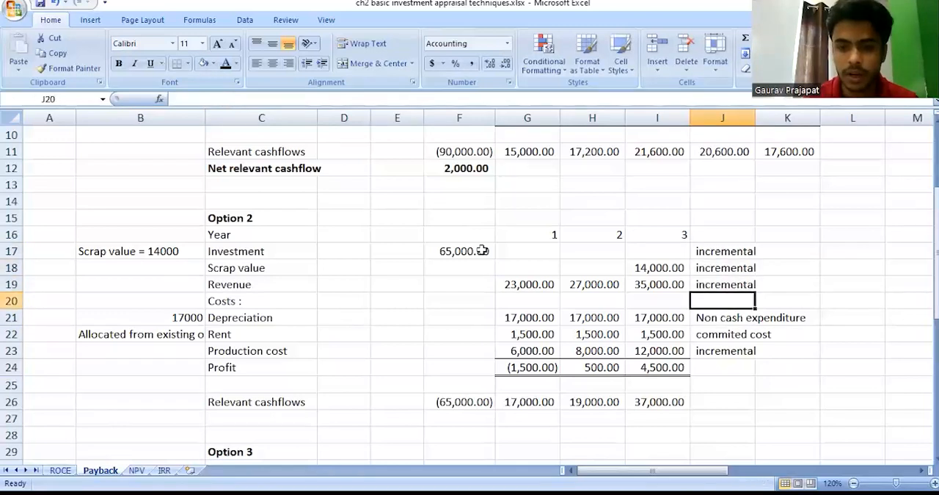
Inspect the formulas behind Option 2's relevant cashflows in cells F26 and G26.
key(Left)
key(Left)
key(Left)
key(Left)
key(Down)
key(Down)
key(Down)
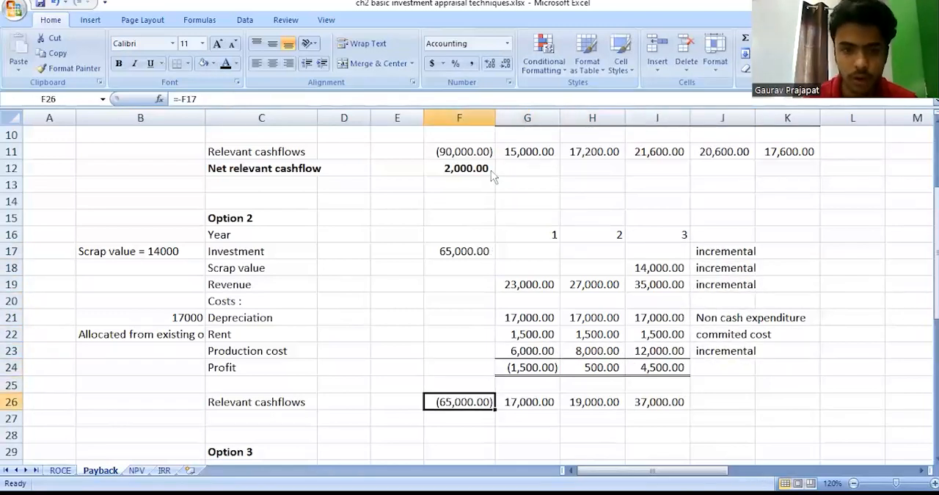
key(F2)
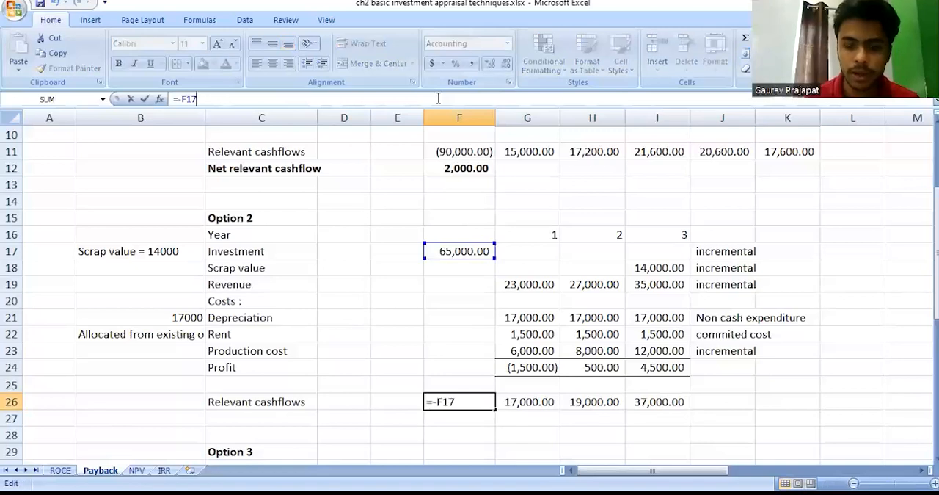
key(Return)
key(Up)
key(Right)
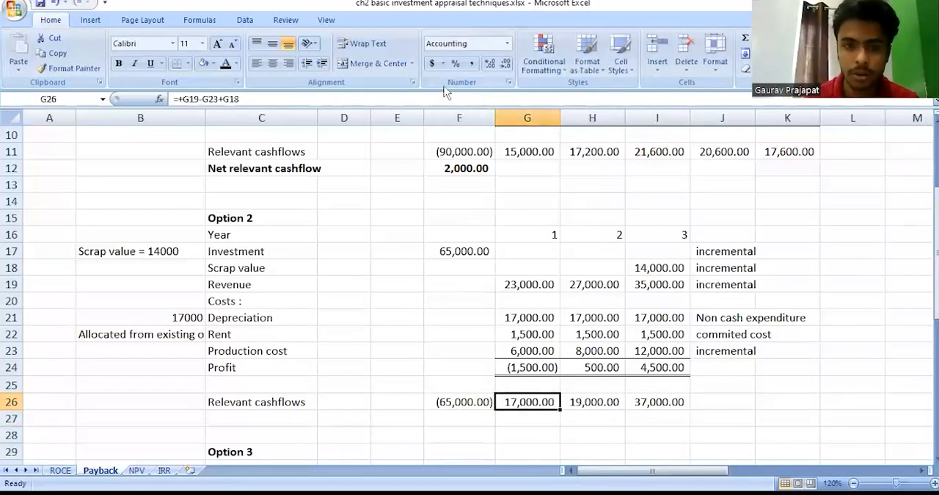
key(F2)
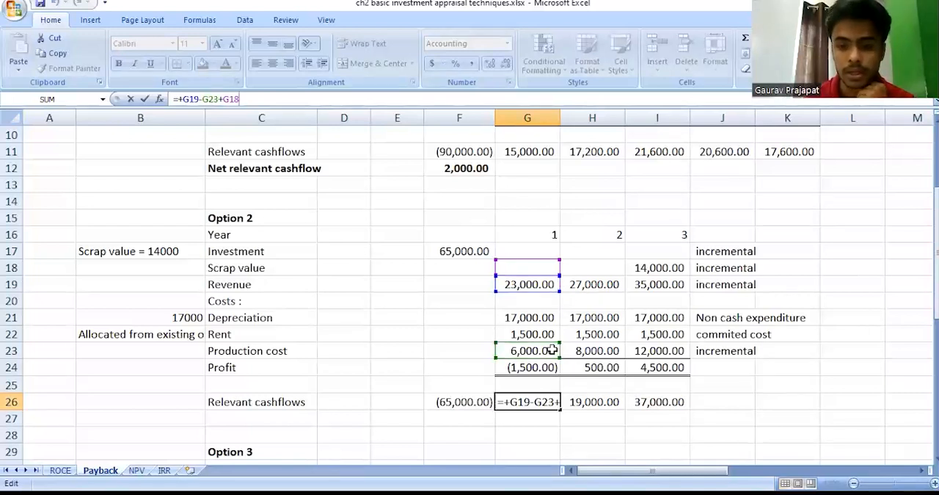
key(Return)
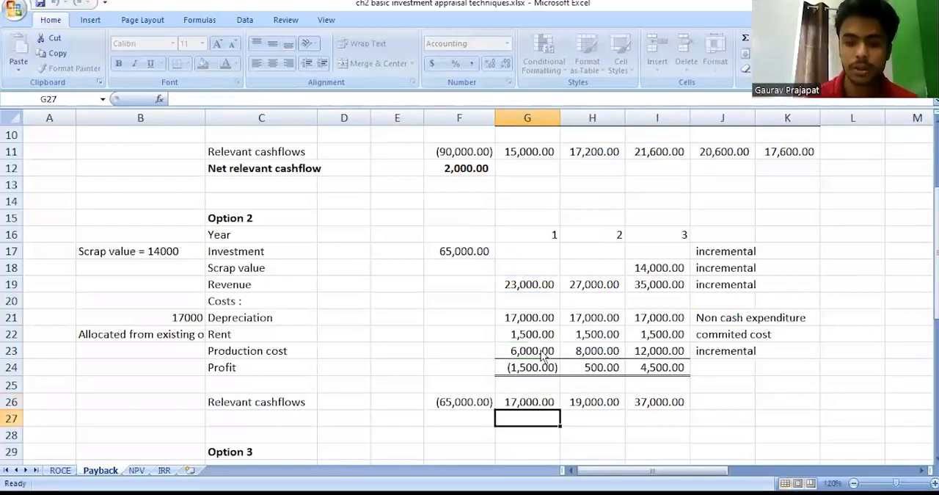
Enter the row label "Net relevant cashflow" in cell C27, below Option 2's relevant cashflows.
key(Up)
key(Right)
key(Right)
key(Down)
key(Left)
key(Left)
key(Left)
key(Left)
key(Left)
key(Left)
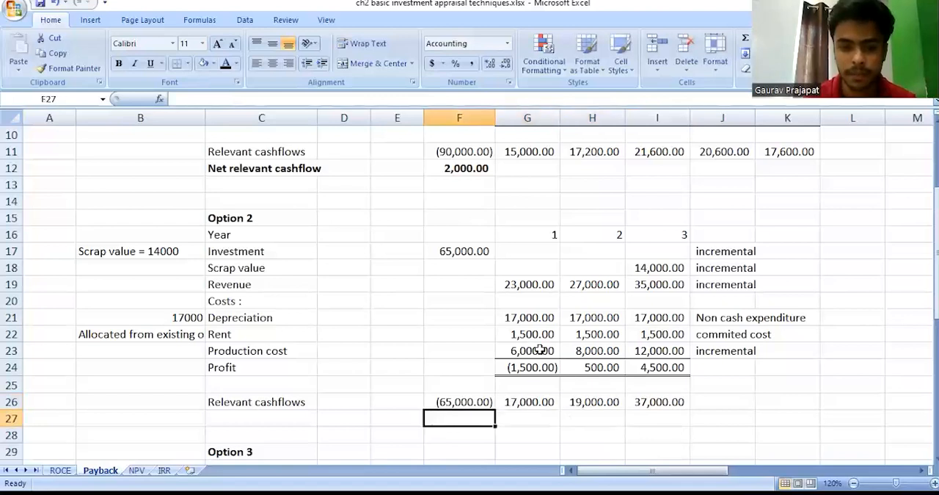
text(Net rele)
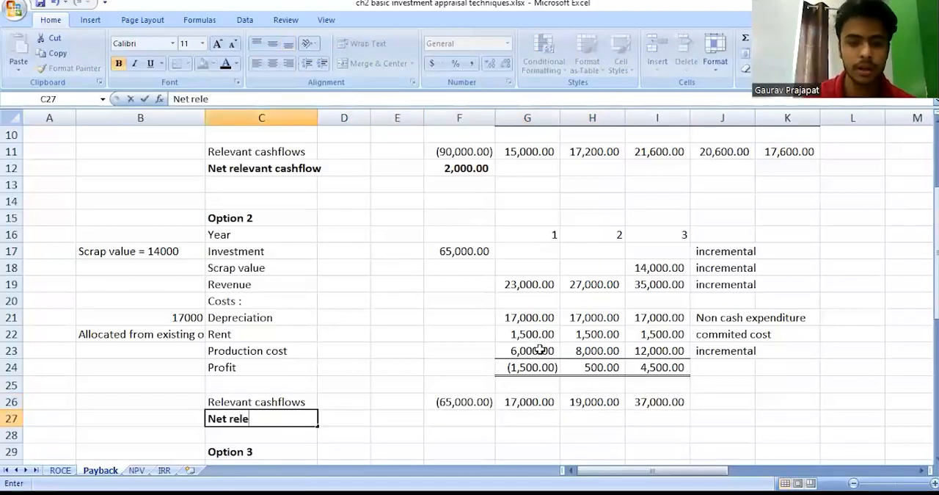
text(vant cashflow)
key(Return)
Total Option 2's relevant cashflows F26:I26 with a SUM formula in cell F27.
key(Up)
key(Right)
key(Right)
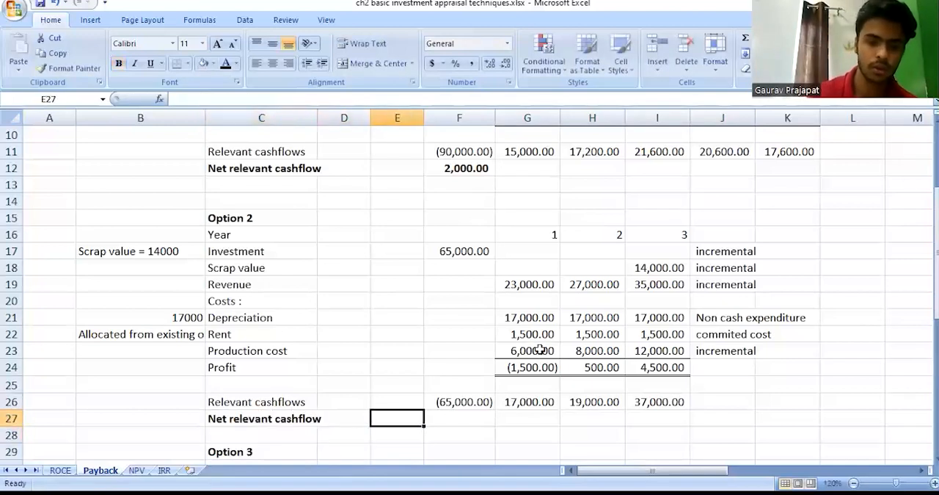
key(Right)
text(+)
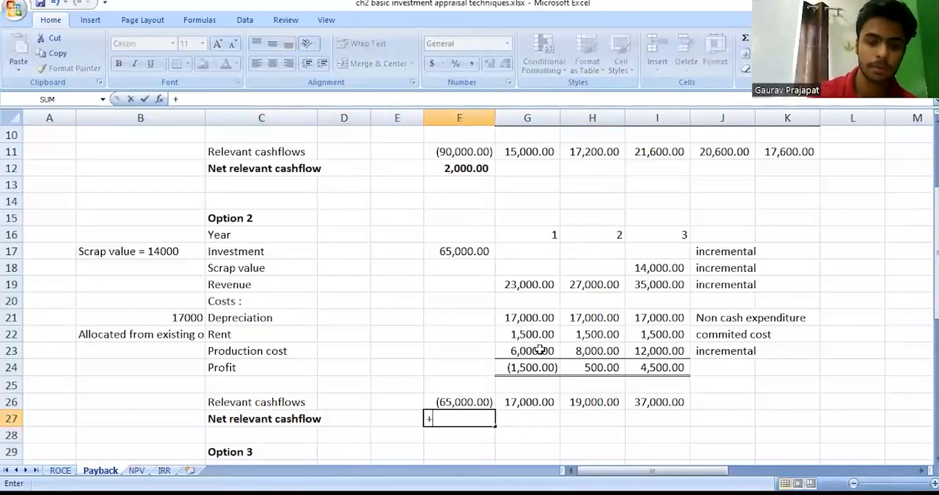
text(sum()
key(Up)
key(shift+Right)
key(shift+Right)
key(shift+Right)
text())
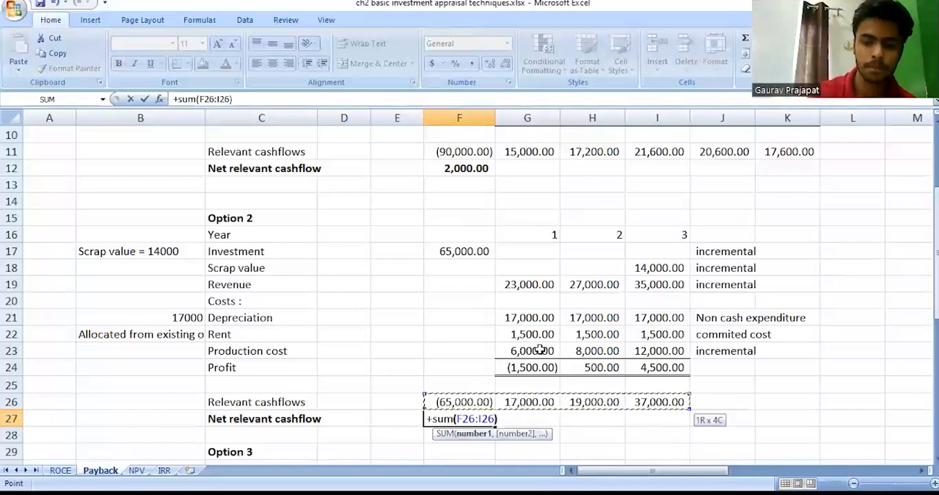
key(Return)
Look over the Option 3 table down to its relevant cashflows row.
key(Up)
key(Left)
key(Left)
key(Left)
key(Left)
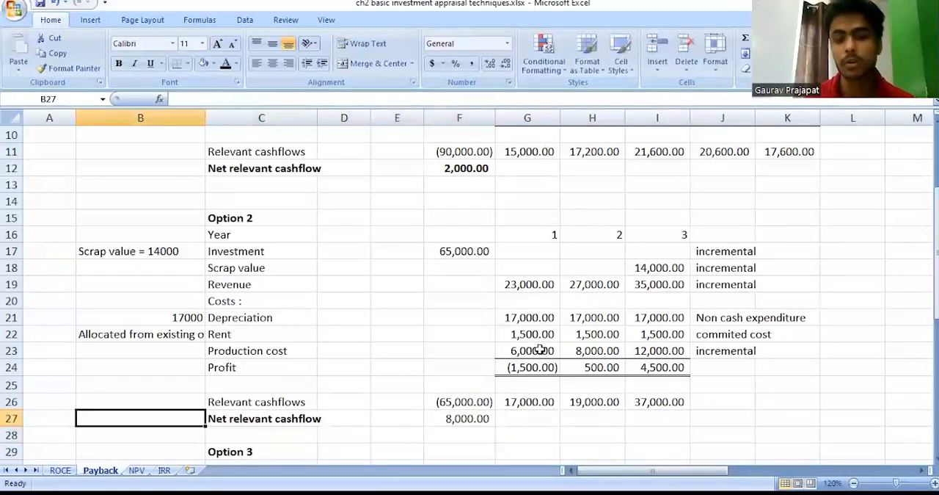
key(Down)
key(Down)
key(Down)
key(Down)
key(Down)
key(Down)
key(Down)
key(Down)
key(Down)
key(Down)
key(Down)
key(Down)
key(Down)
key(Down)
key(Down)
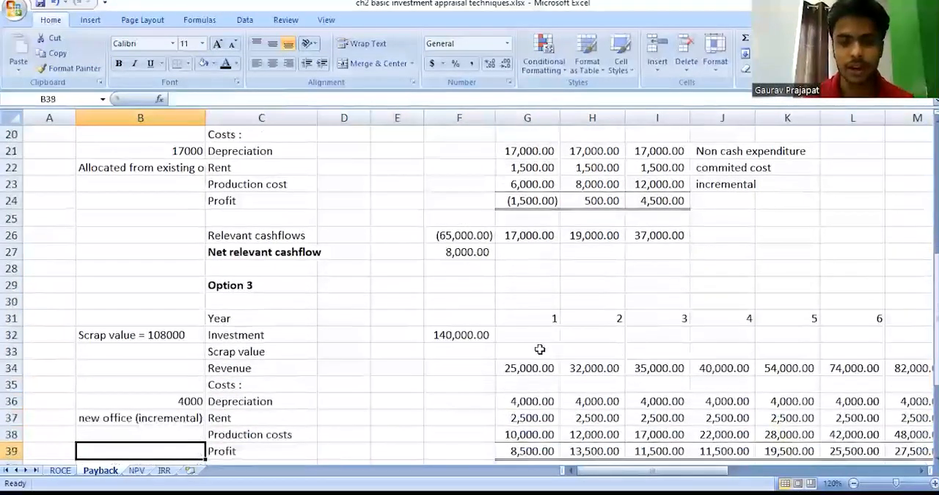
key(Down)
key(Down)
key(Right)
key(Right)
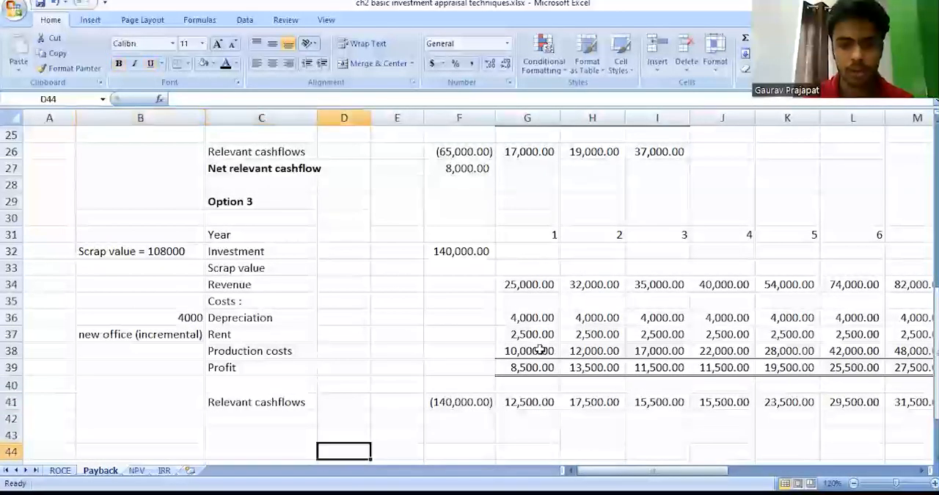
Narrow column B slightly so that Option 3's eight year columns fit in view.
click(854, 483)
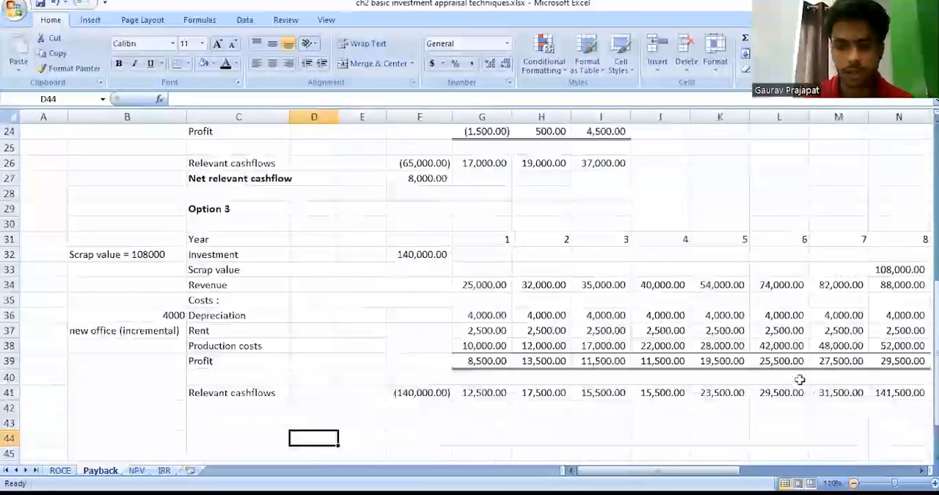
click(800, 377)
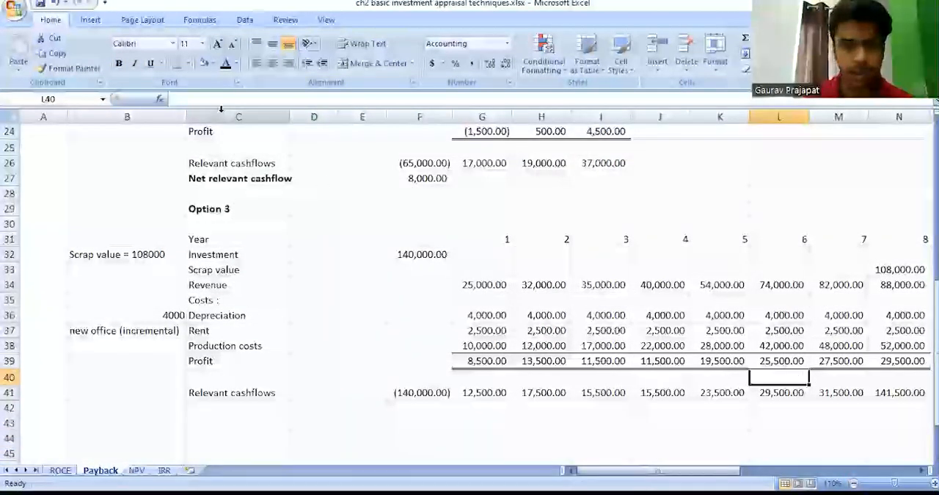
drag(184, 117, 170, 117)
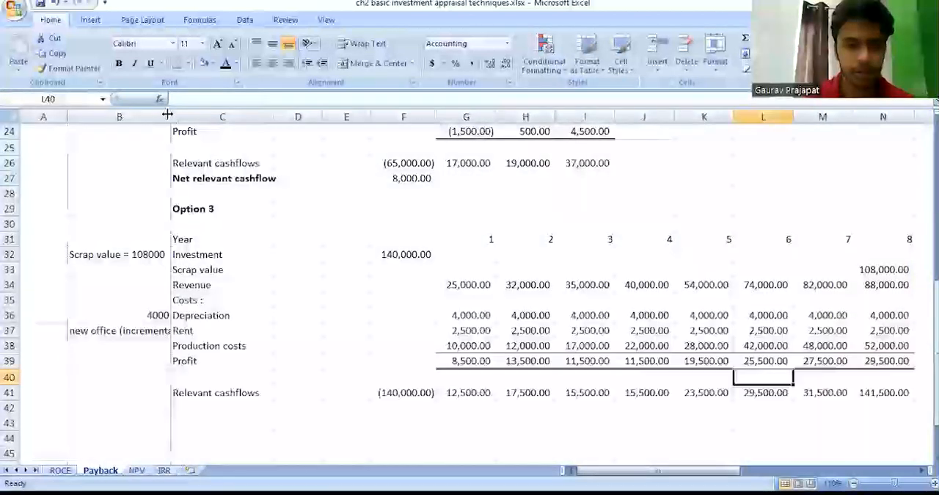
Examine Option 3's investment in F32 and its scrap value row.
click(263, 236)
key(Right)
key(Down)
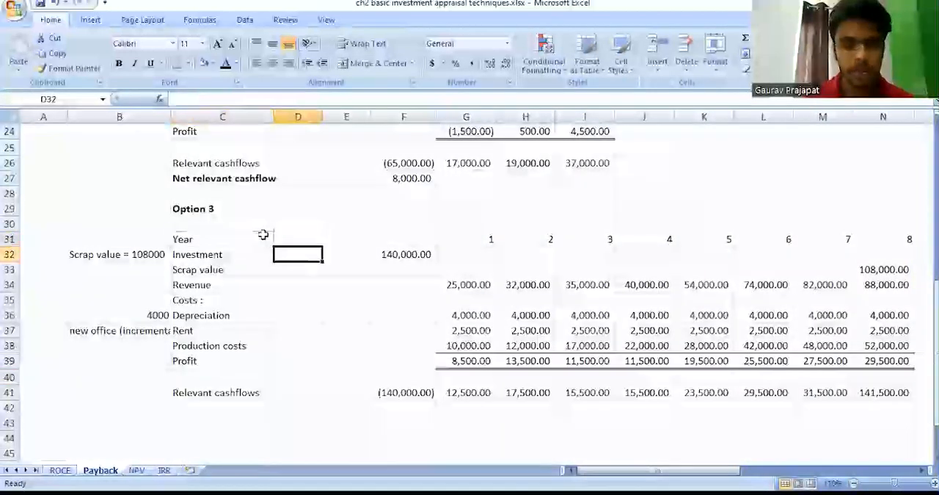
key(Right)
key(Right)
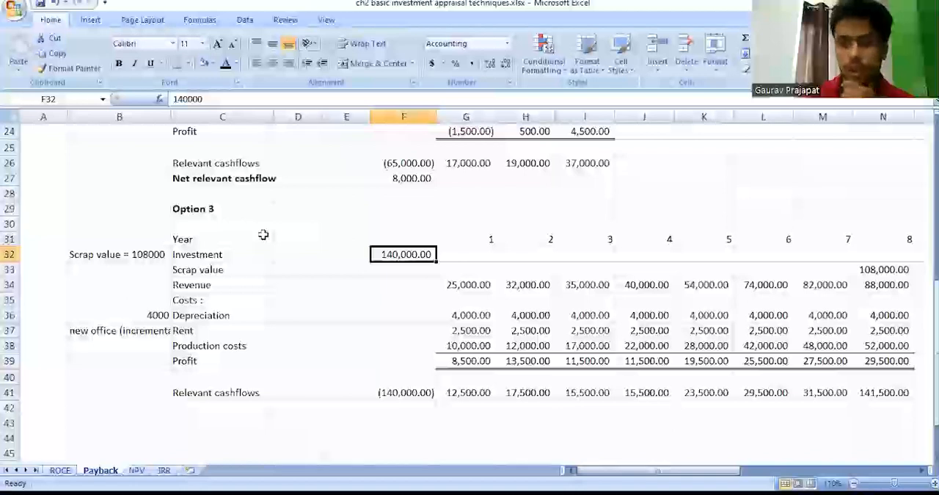
key(Down)
key(Right)
key(Right)
key(Right)
key(Right)
key(Right)
key(Right)
key(Right)
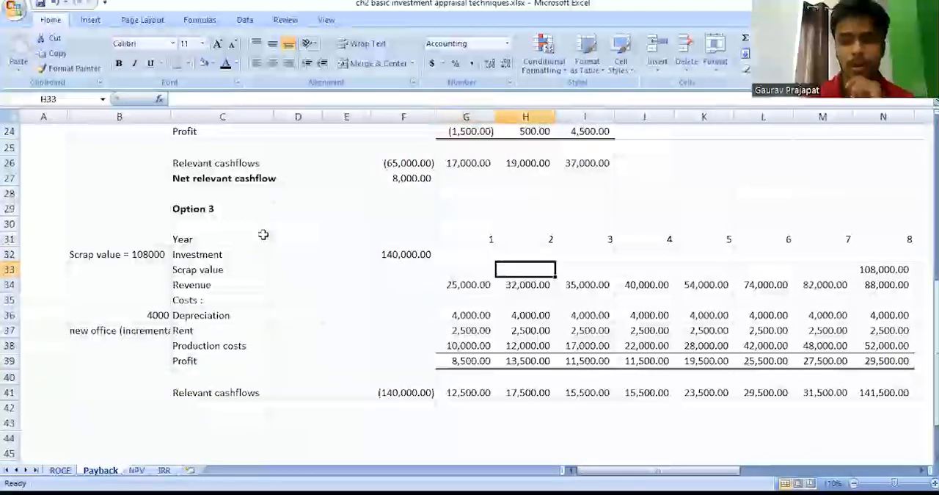
key(Right)
Examine Option 3's revenue, depreciation, rent and production cost rows.
key(Down)
key(Left)
key(Left)
key(Left)
key(Down)
key(Down)
key(Left)
key(Left)
key(Left)
key(Left)
key(Left)
key(Down)
key(Down)
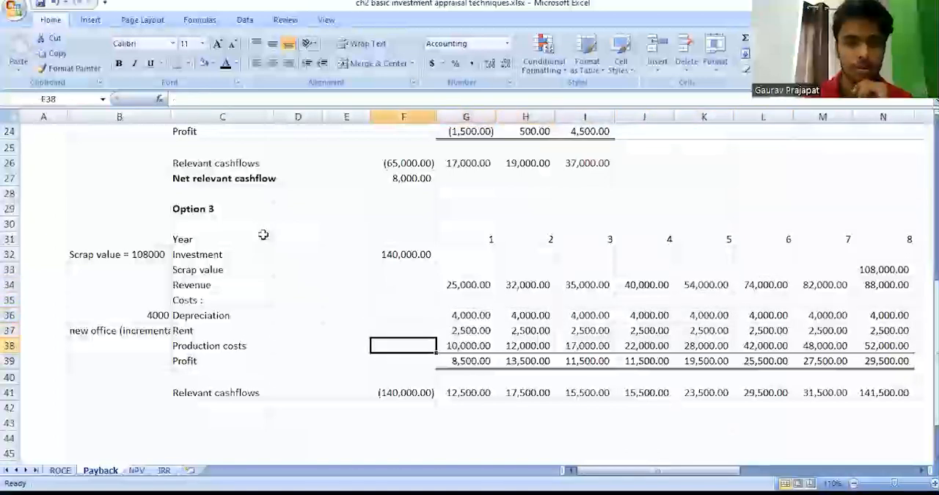
key(Left)
key(Left)
key(Down)
key(Up)
key(Up)
key(Up)
key(Up)
key(Up)
key(Up)
key(Up)
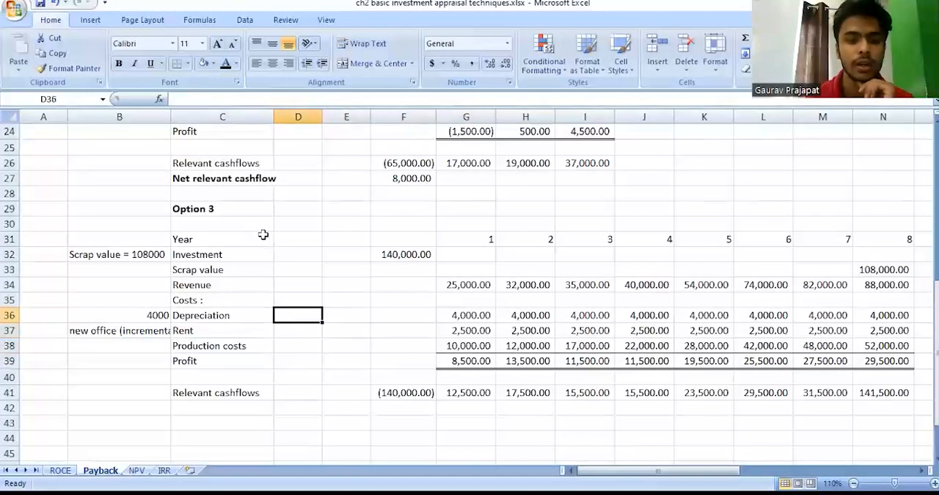
key(Right)
key(Right)
key(Right)
Check Option 3's investment in F32 and label its row "incremental" in cell O32.
key(Left)
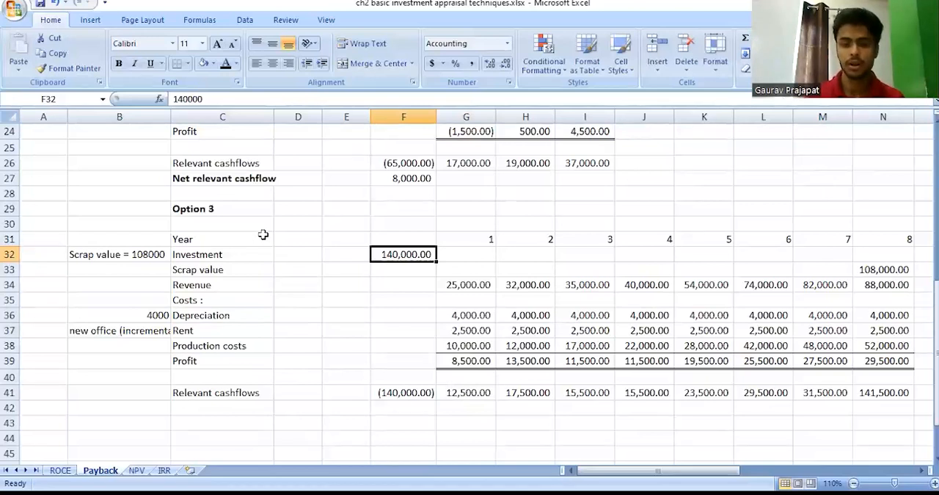
key(Left)
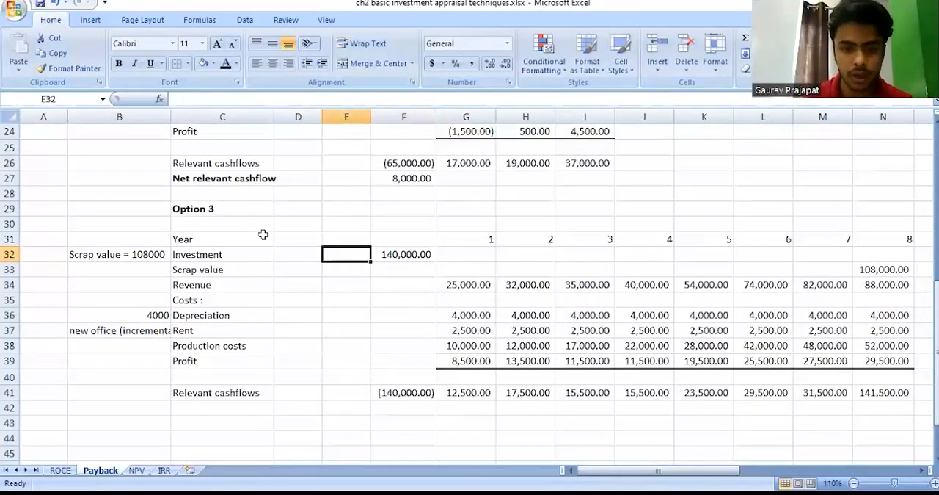
scroll(263, 234, down, 1)
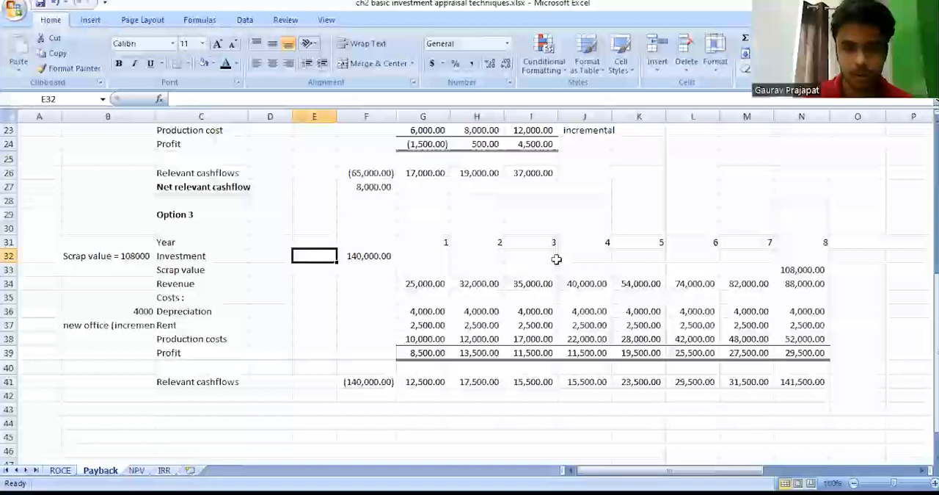
click(841, 267)
key(Up)
text(incremental)
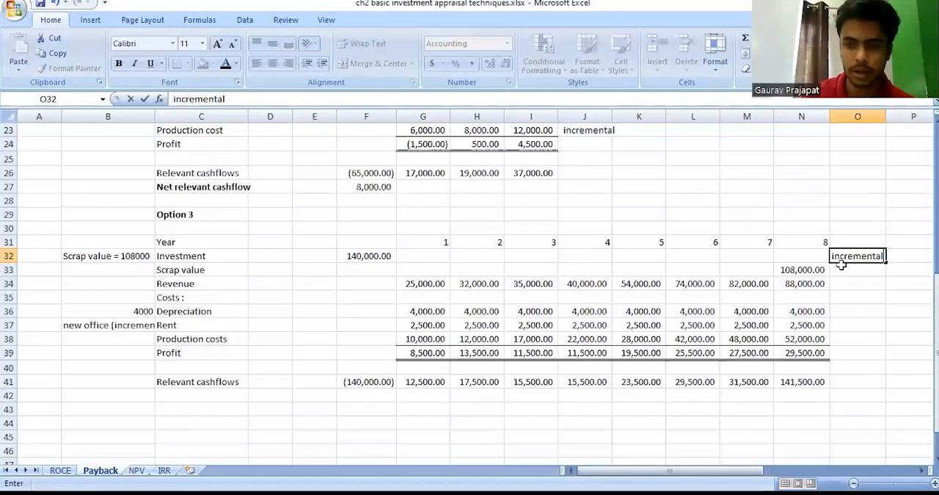
key(Return)
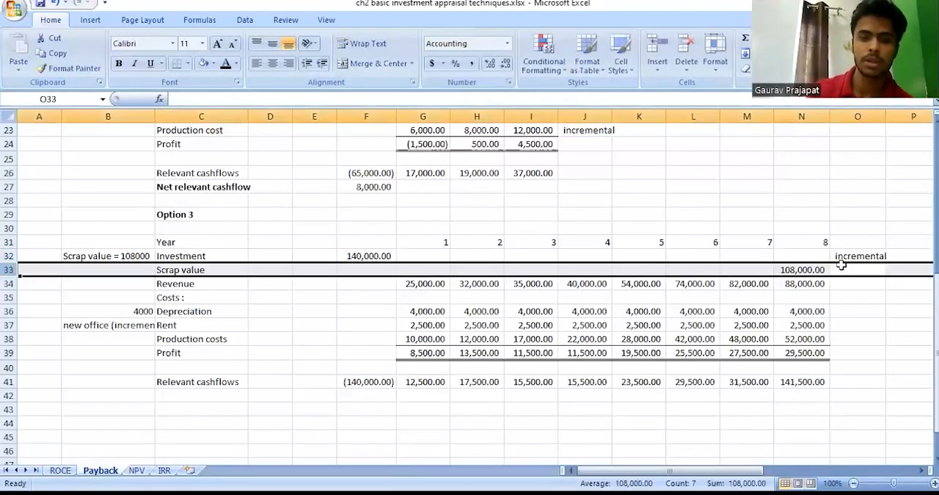
Copy the "incremental" label from O32 down to cell O33 for Option 3's scrap value row.
drag(841, 269, 841, 258)
key(ctrl+d)
key(Down)
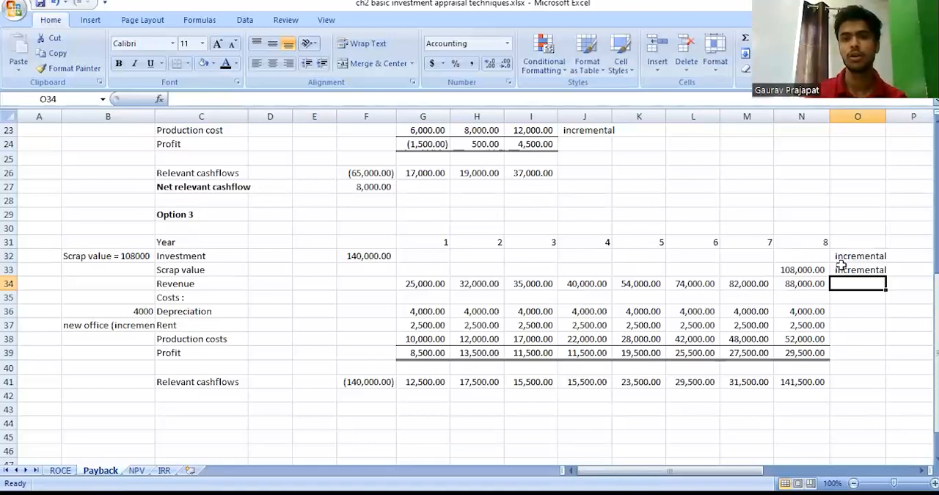
Label Option 3's revenue row "incremental" in cell O34.
scroll(842, 265, right, 1)
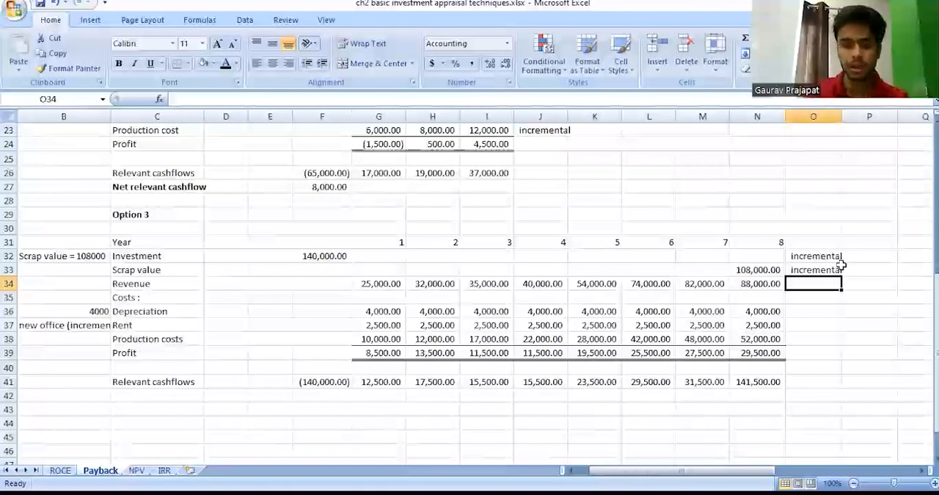
text(incremental)
key(Return)
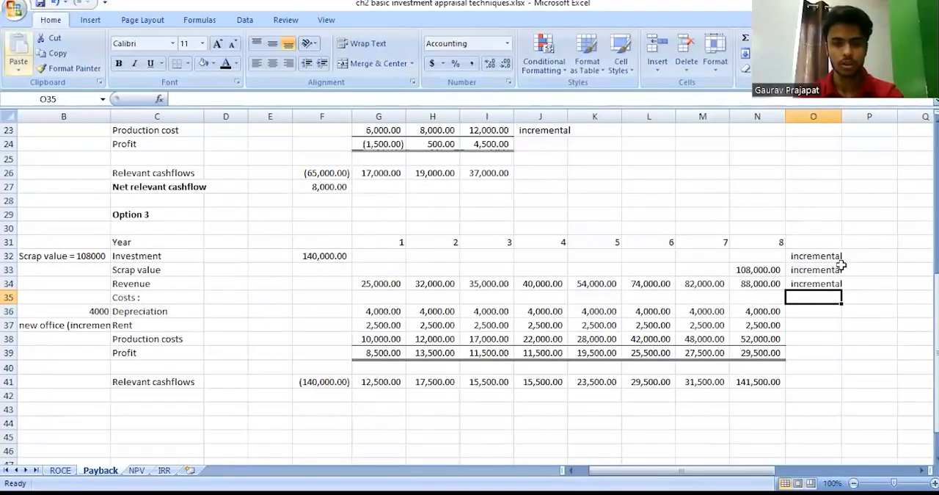
key(ctrl+c)
key(ctrl+c)
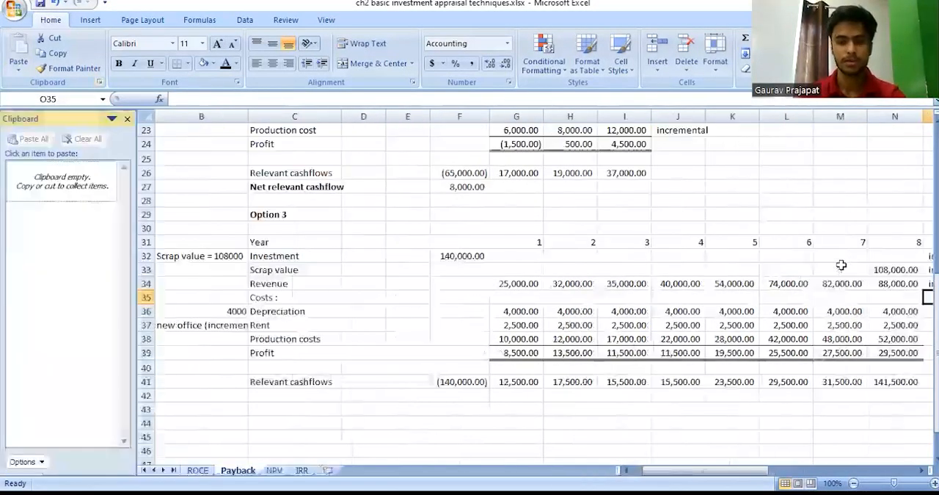
click(127, 118)
Label Option 3's depreciation row "non cash expenditure" in cell O36.
click(814, 312)
text(non cash w)
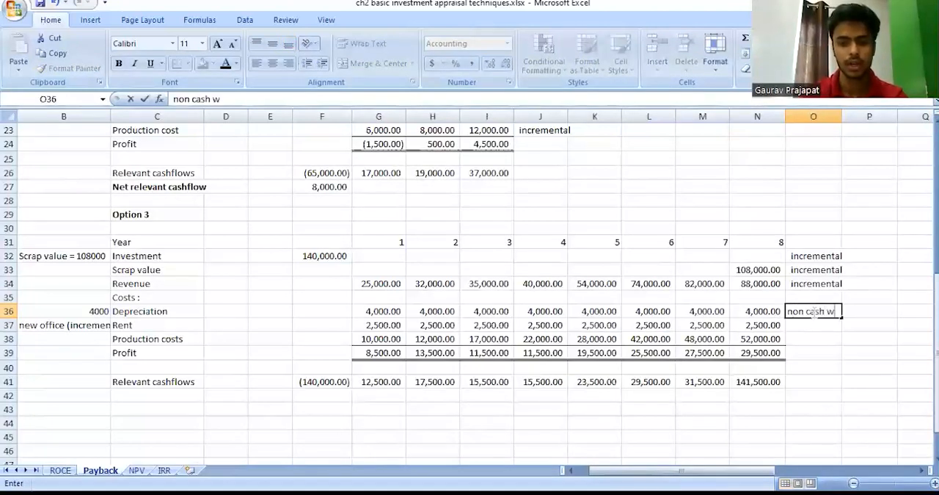
key(BackSpace)
text(expen)
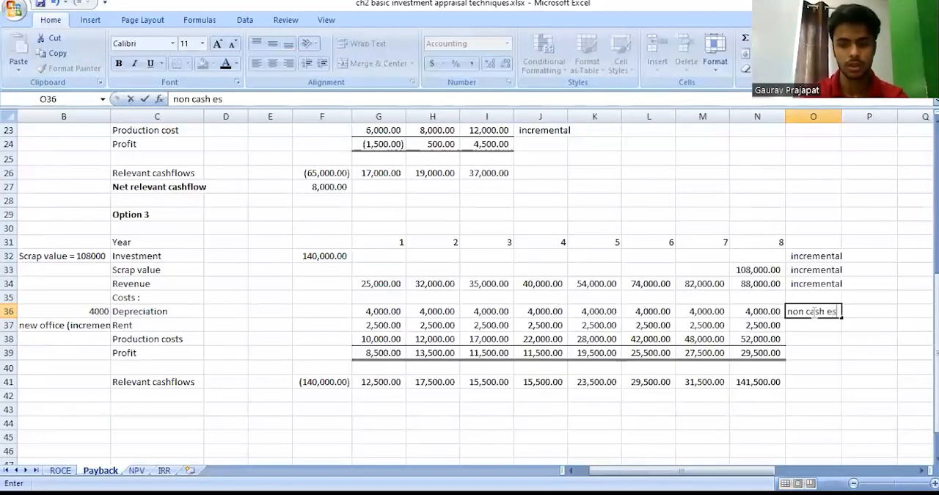
text(diture)
key(Return)
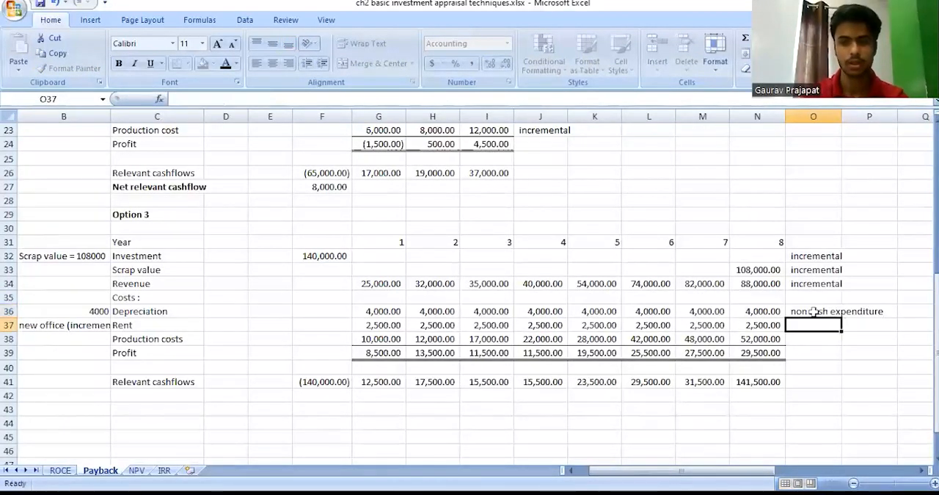
Examine Option 3's rent row, including the note in B37 and the yearly amounts in G37:N37.
key(shift+space)
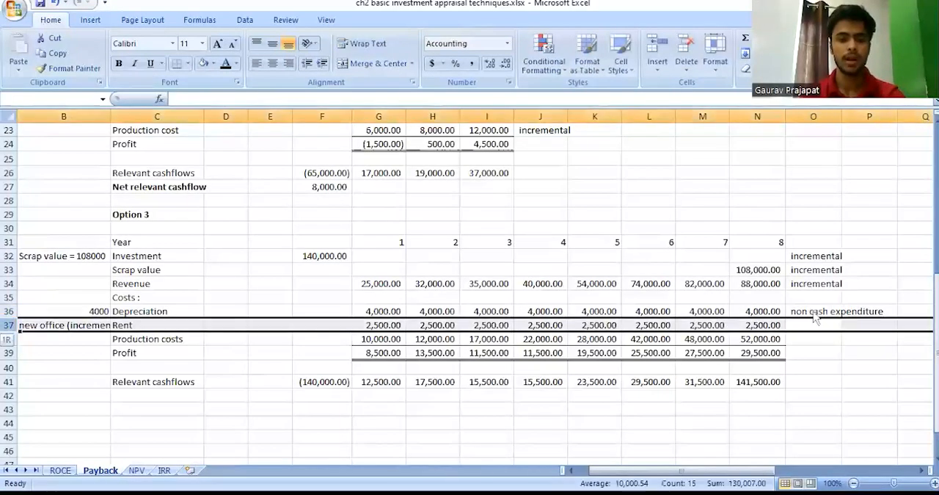
key(Down)
key(Up)
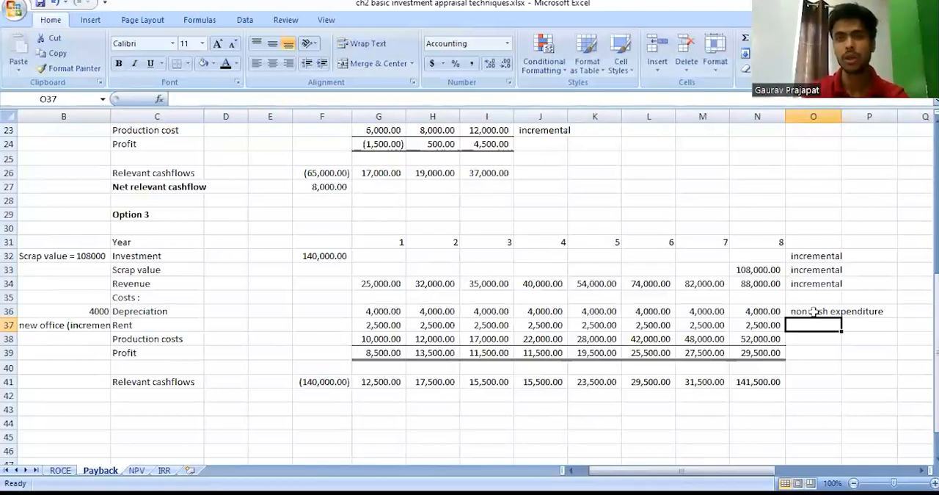
key(Left)
key(Left)
key(Left)
key(Left)
key(Left)
key(Left)
key(Left)
key(Left)
key(Left)
key(Left)
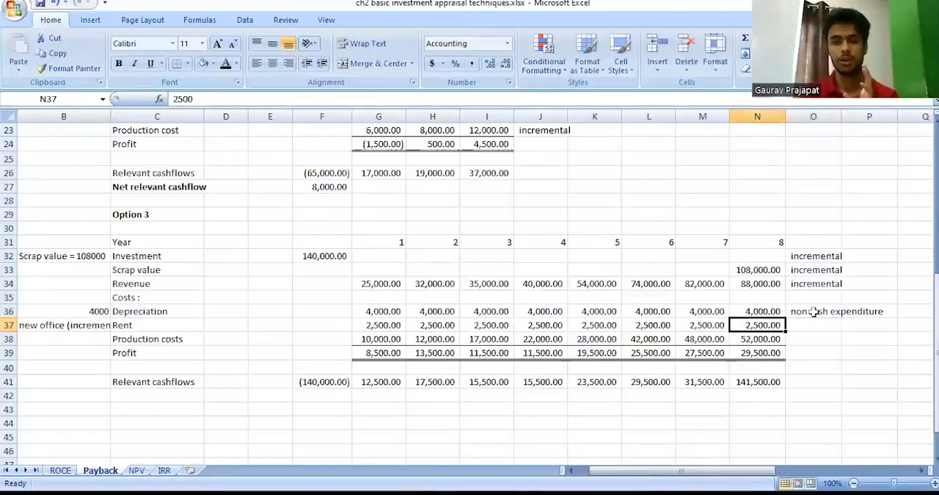
key(Left)
key(Left)
key(Left)
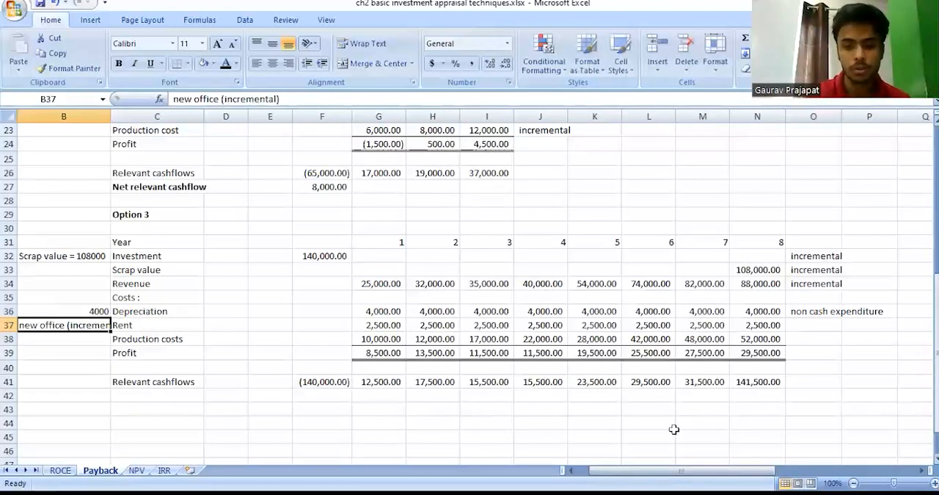
click(392, 323)
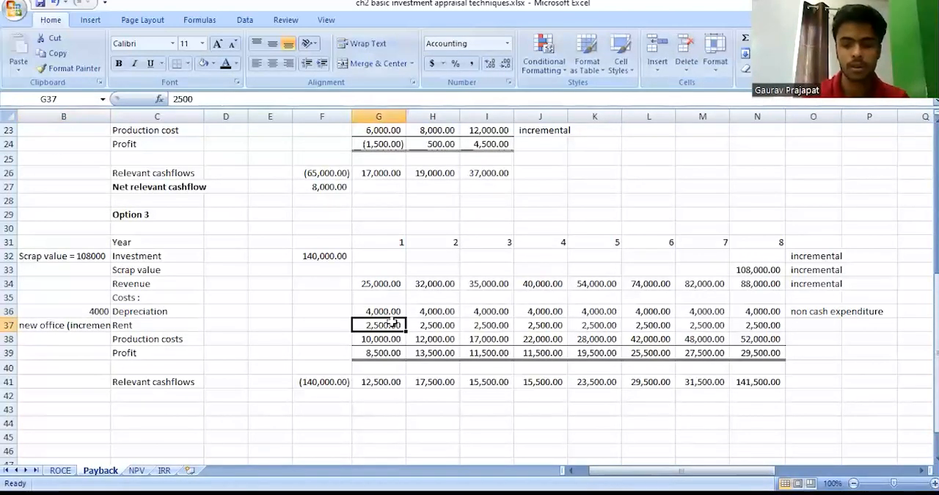
key(ctrl+shift+Right)
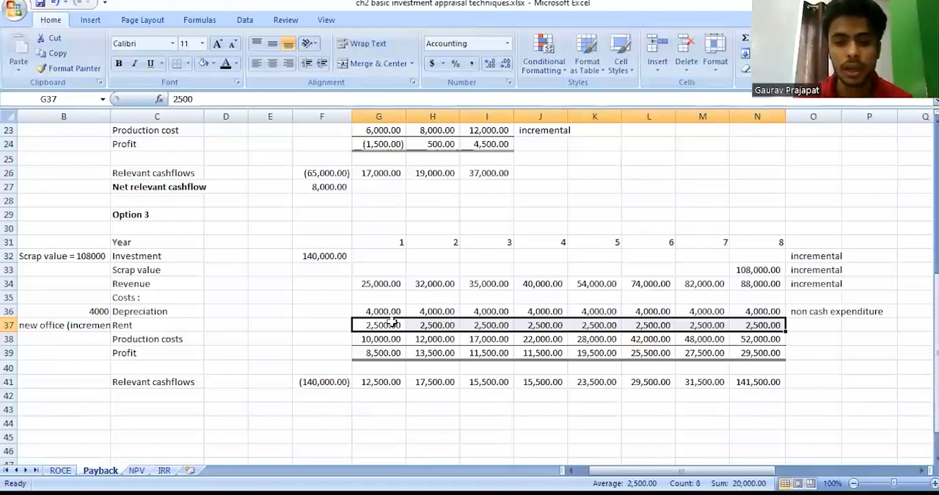
Label Option 3's rent row "incremental" in cell O37.
key(Down)
key(Right)
key(Right)
key(Right)
key(Right)
key(Right)
key(Right)
key(Right)
key(Right)
key(Up)
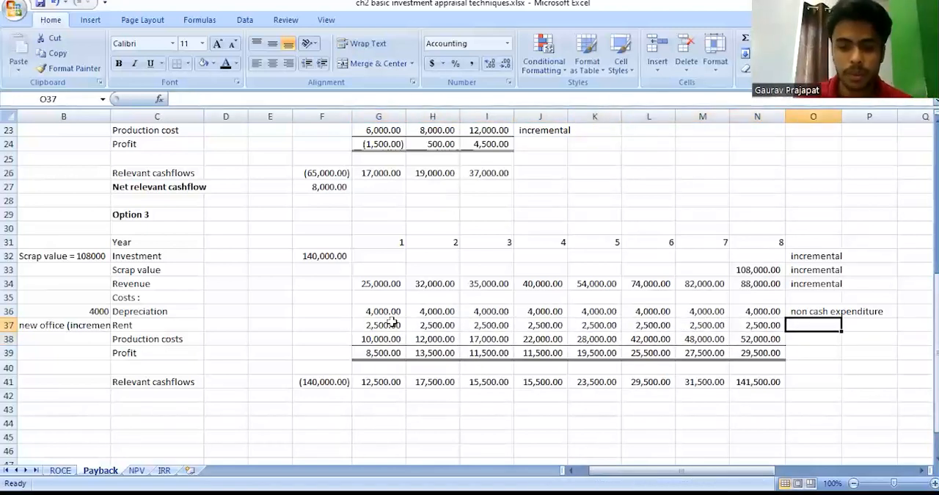
text(incrementa;)
key(BackSpace)
text(l)
key(Return)
Fill the "incremental" label from O37 down to O38 for Option 3's production costs row.
key(Left)
key(Right)
key(Up)
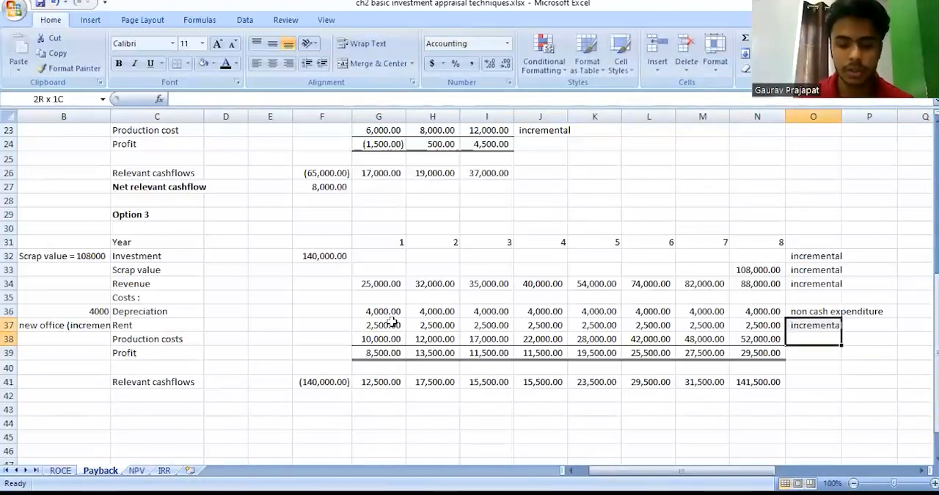
key(ctrl+Down)
key(Left)
key(ctrl+Up)
key(Right)
key(Up)
key(Up)
key(Up)
key(Up)
key(Up)
key(Up)
key(Up)
key(Up)
key(Up)
key(Up)
key(Up)
key(Up)
key(Up)
key(Up)
key(Up)
key(Up)
key(Up)
key(Up)
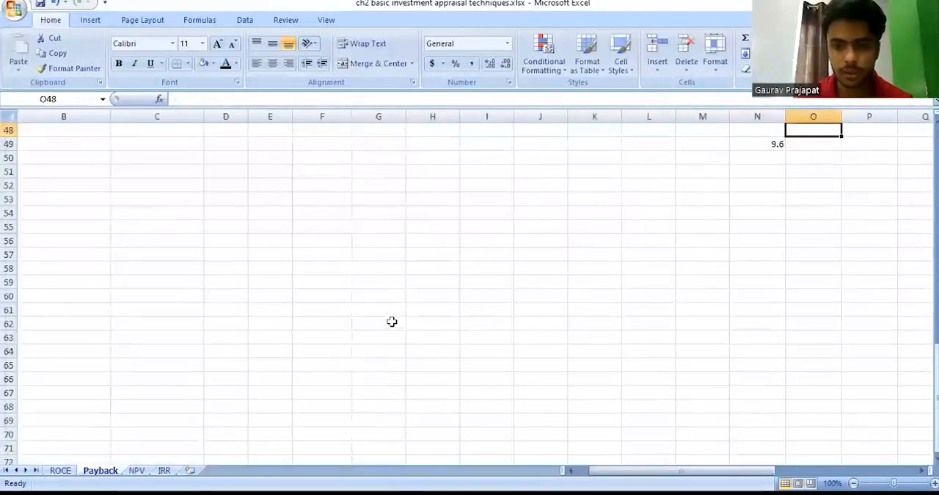
Inspect the formulas behind Option 3's relevant cashflows in F41 and G41 without changing them.
key(Up)
key(Up)
key(Up)
key(Down)
key(Down)
key(Down)
key(Down)
key(Left)
key(Left)
key(Down)
key(Down)
key(Down)
key(Down)
key(Left)
key(Left)
key(Left)
key(Left)
key(Left)
key(Left)
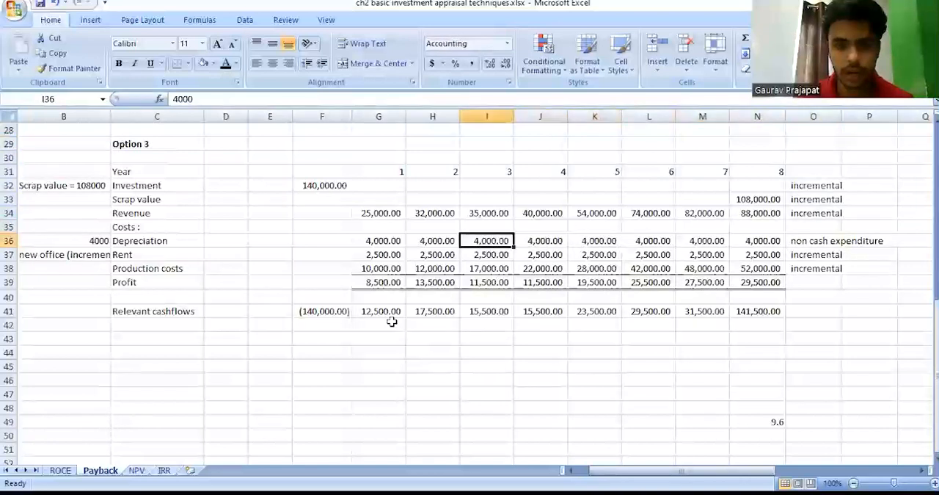
key(Down)
key(Down)
key(Left)
key(Down)
key(Down)
key(Down)
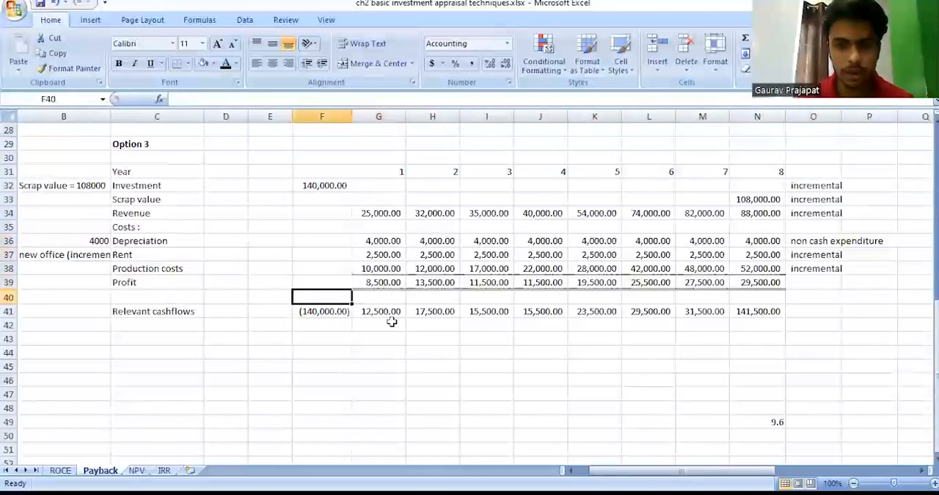
click(341, 102)
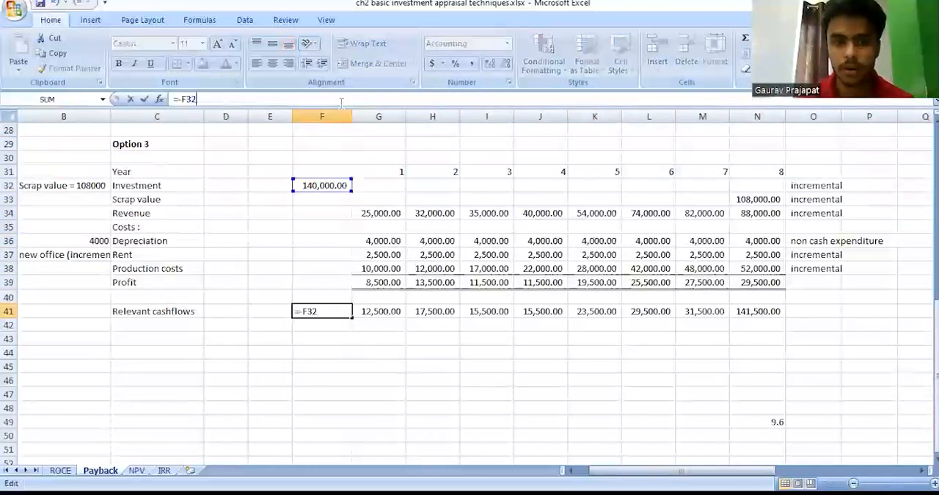
key(Escape)
key(Right)
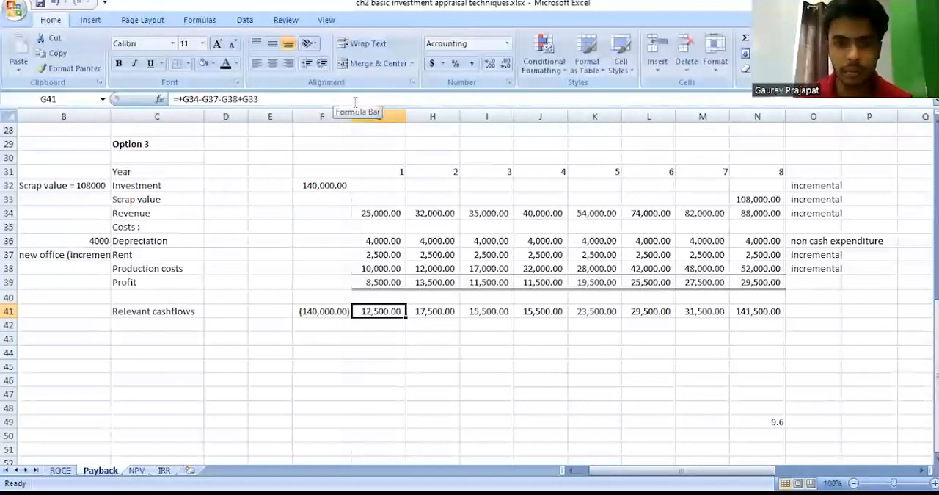
click(341, 103)
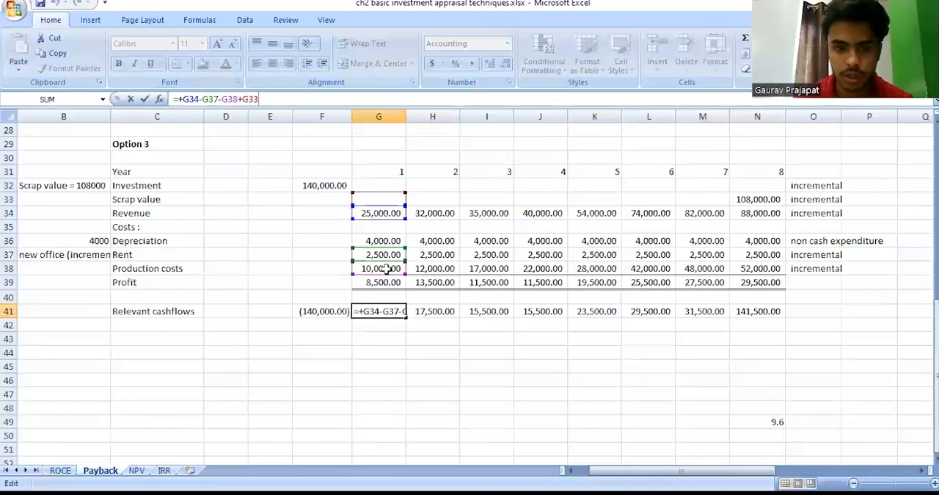
key(Escape)
key(Left)
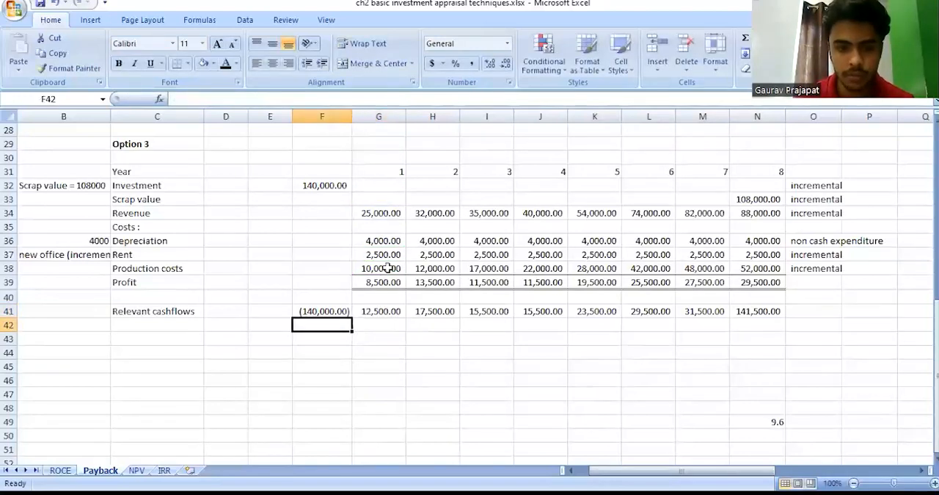
Enter the label "Net relevant cashflow" in C42 below Option 3's relevant cashflows.
key(Left)
key(Left)
key(Left)
key(Down)
text(Net rel)
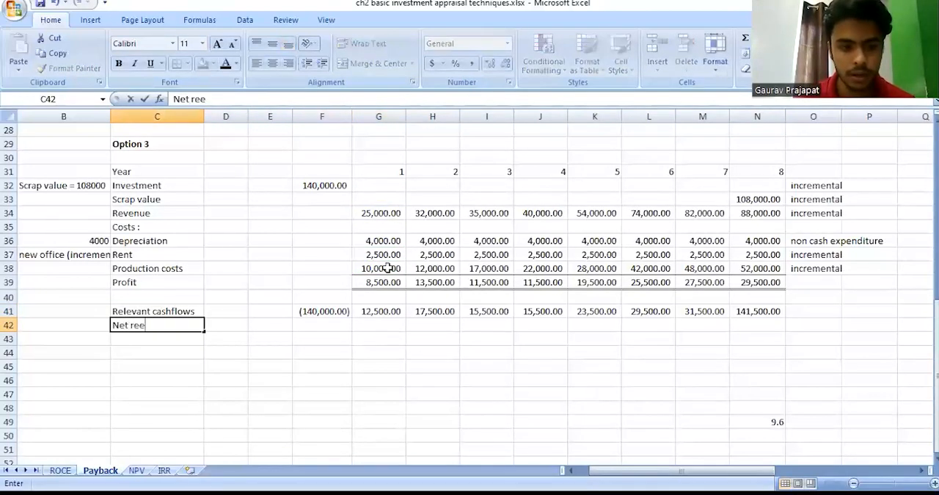
text(evant)
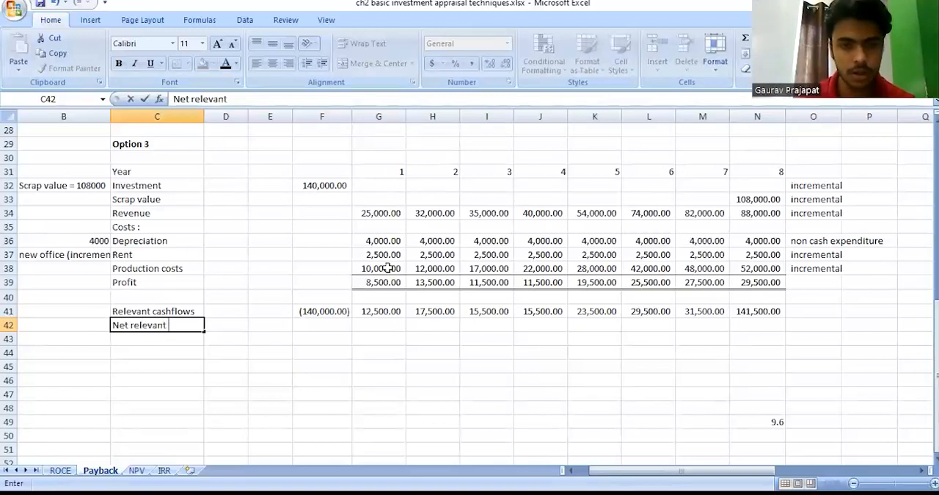
text( cashflow)
key(Return)
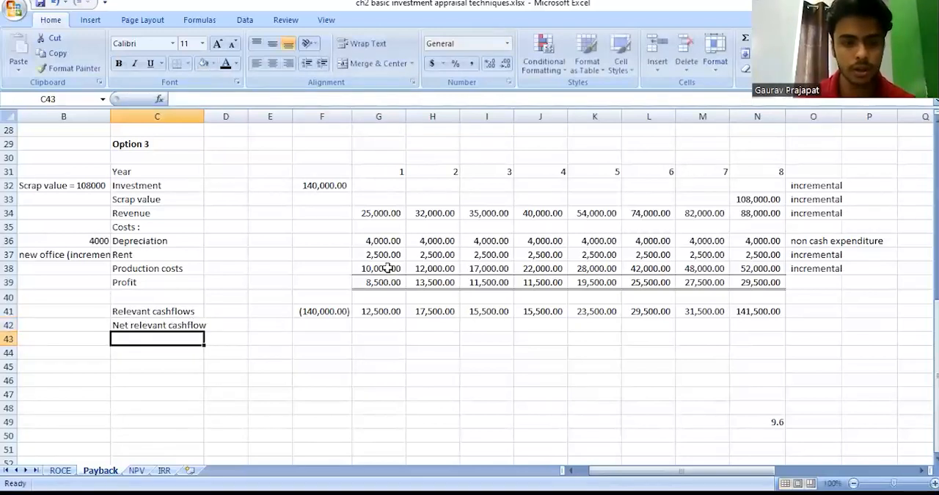
Total Option 3's relevant cashflows in F42 with a SUM of F41:N41 and save the workbook.
key(Right)
key(Up)
key(Up)
key(Right)
key(Right)
key(Down)
text(+)
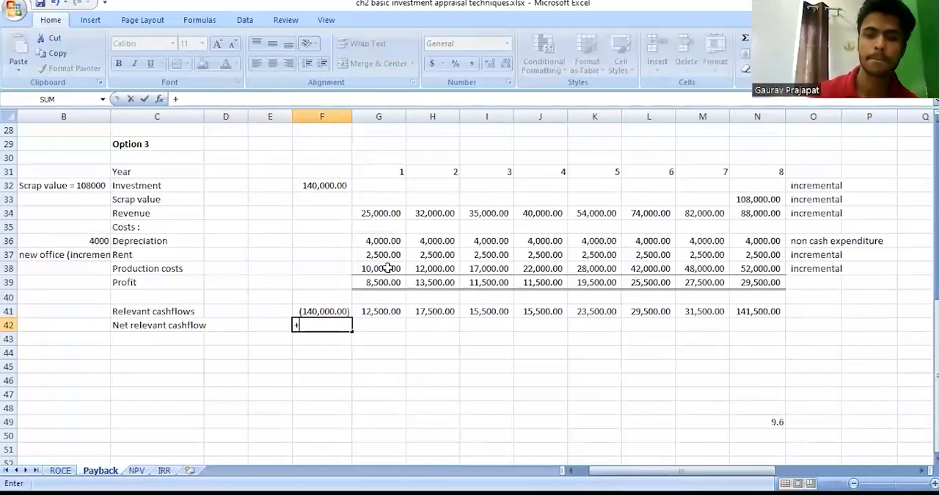
text(sum()
key(ctrl+shift+Right)
key(Up)
key(ctrl+shift+Right)
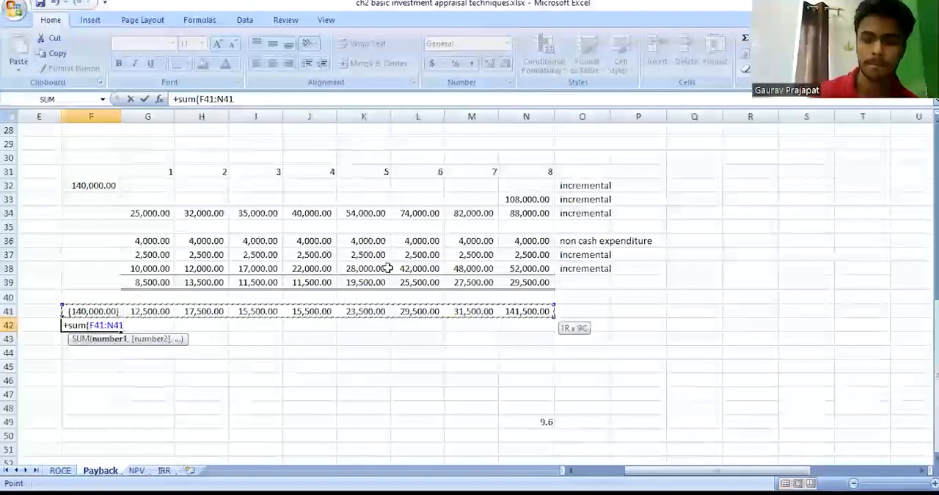
key(Return)
key(Up)
key(ctrl+Left)
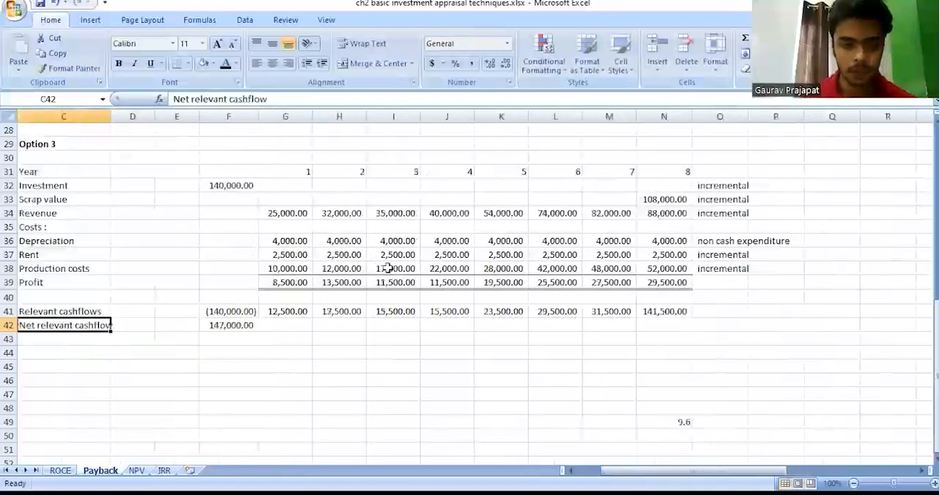
key(ctrl+s)
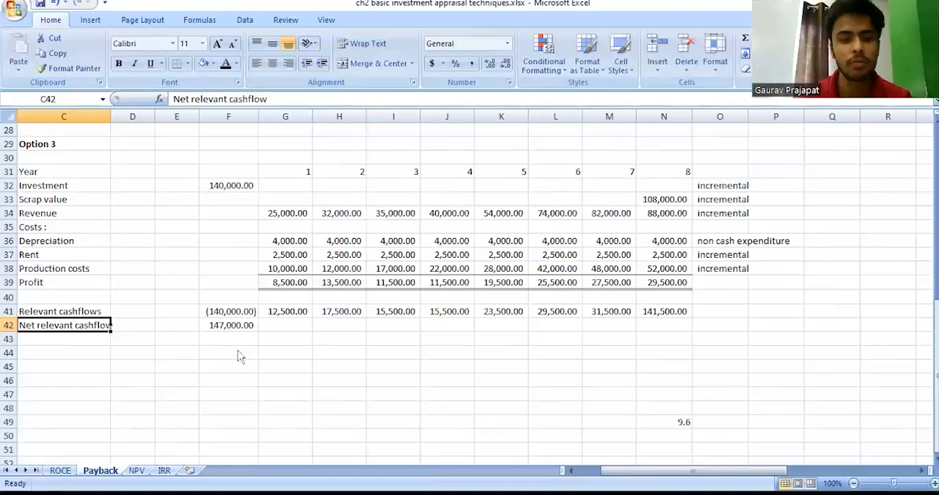
Review and compare the net relevant cashflows of Options 1, 2 and 3 across the Payback sheet.
scroll(237, 356, up, 8)
scroll(237, 352, left, 2)
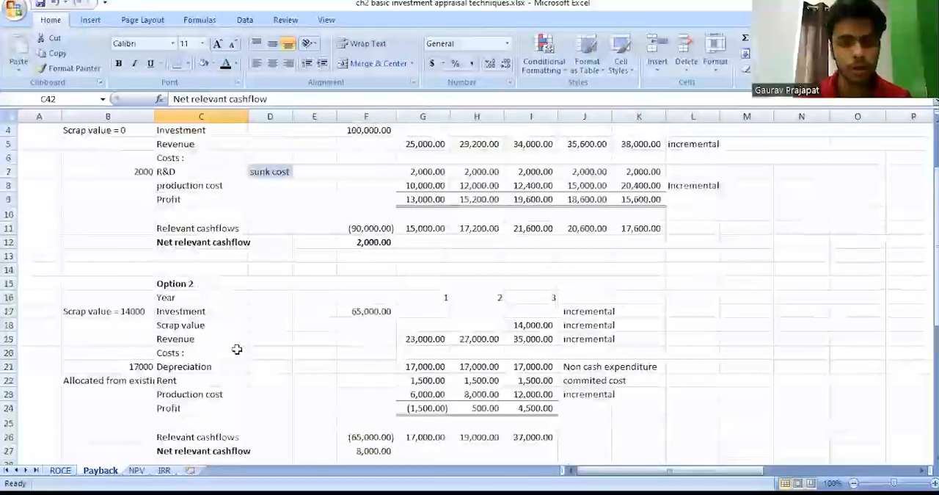
scroll(339, 289, up, 1)
click(352, 284)
scroll(353, 284, down, 6)
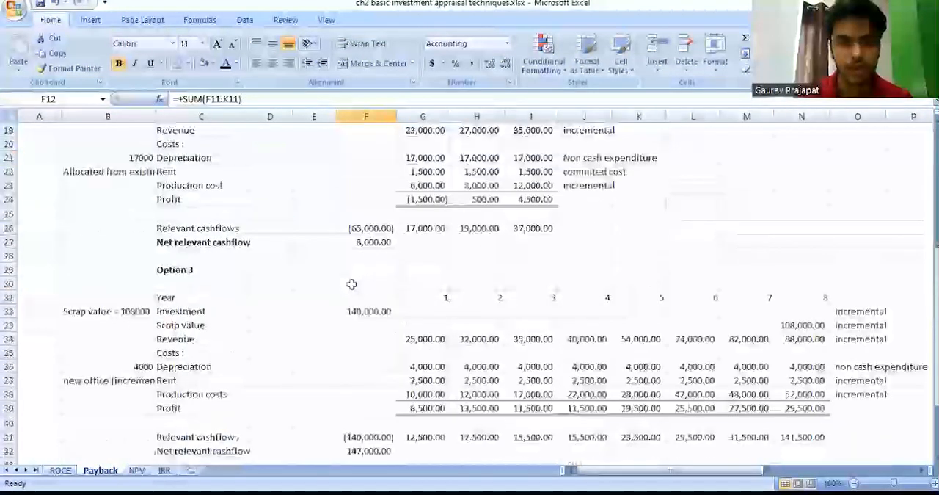
scroll(352, 284, down, 3)
drag(363, 325, 222, 325)
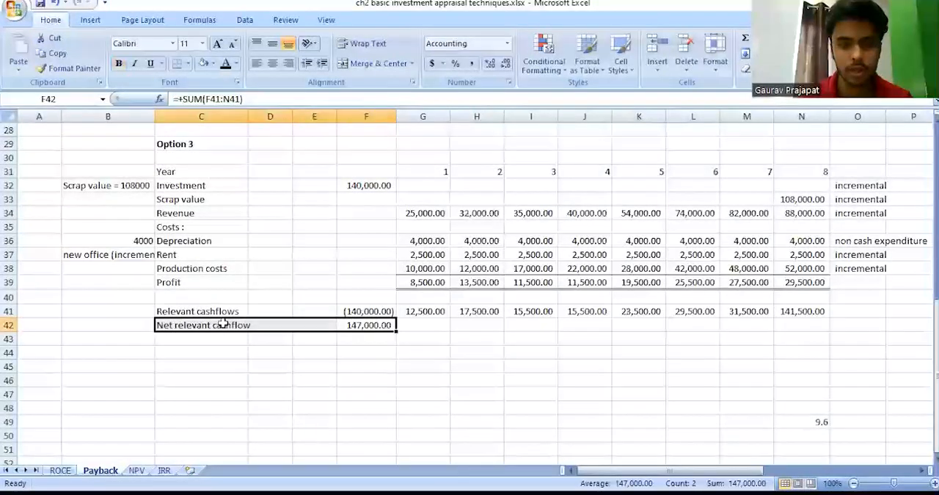
scroll(403, 204, up, 6)
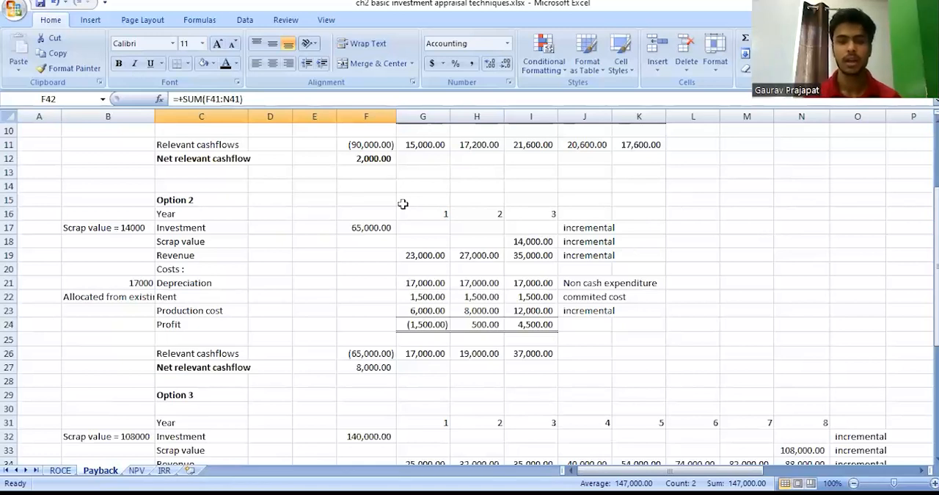
scroll(402, 204, down, 4)
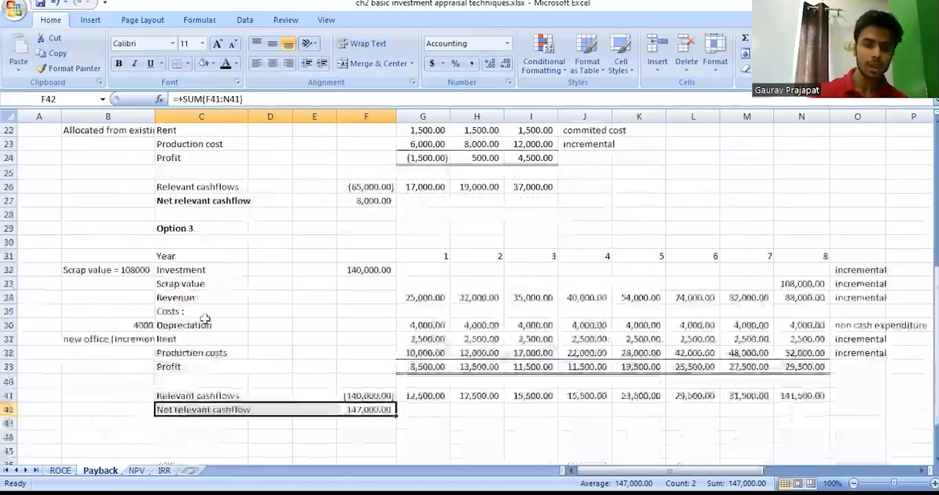
scroll(331, 360, down, 2)
scroll(333, 359, up, 5)
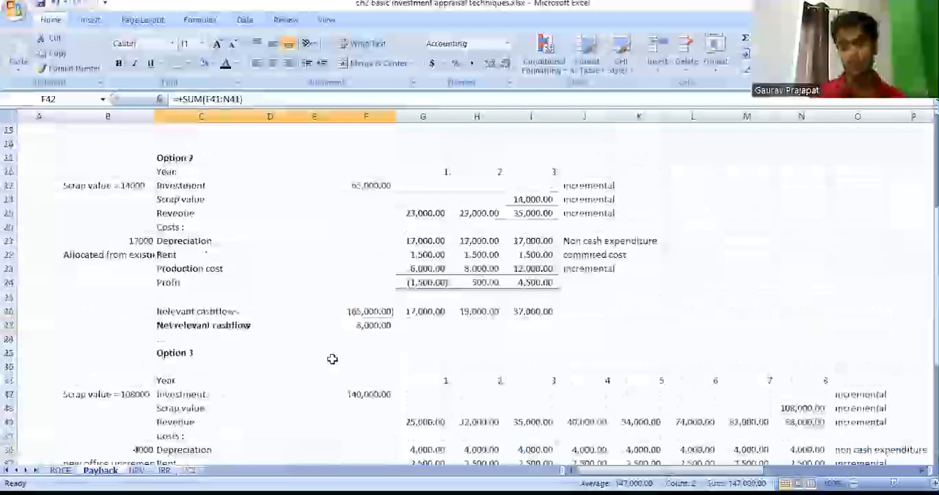
scroll(333, 358, up, 4)
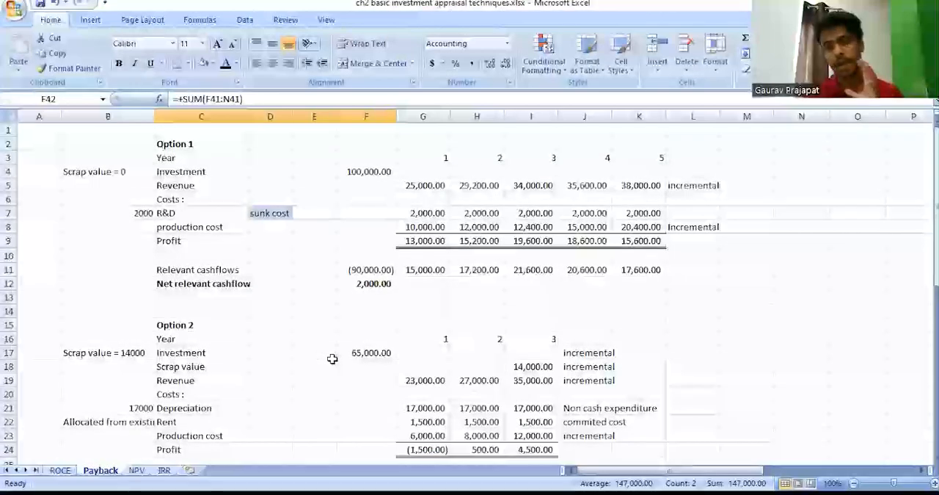